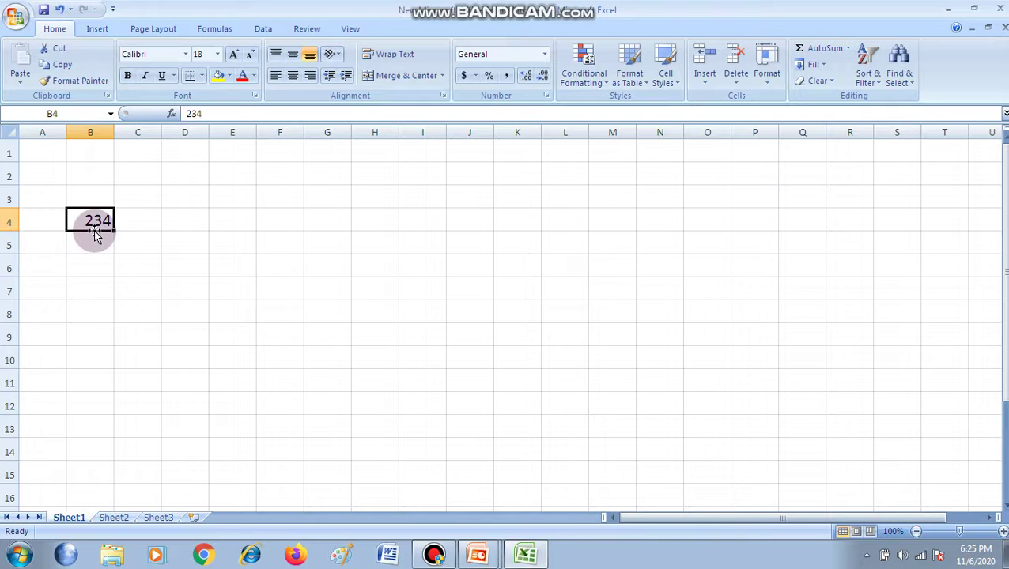
- Enter the negative number -234 in cell B5 and the decimal number 34.5 in cell B6
click(98, 244)
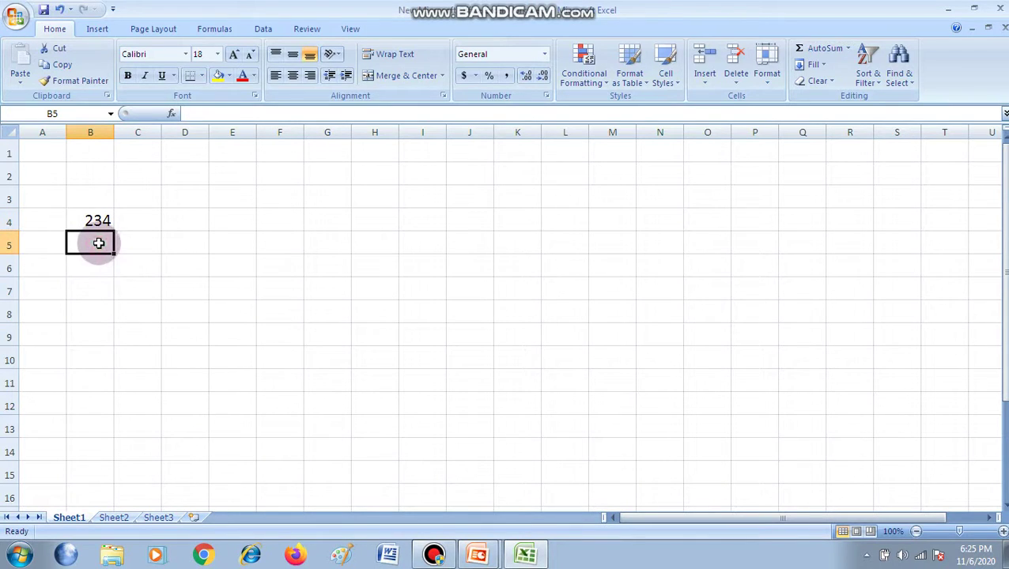
click(100, 243)
text(-234)
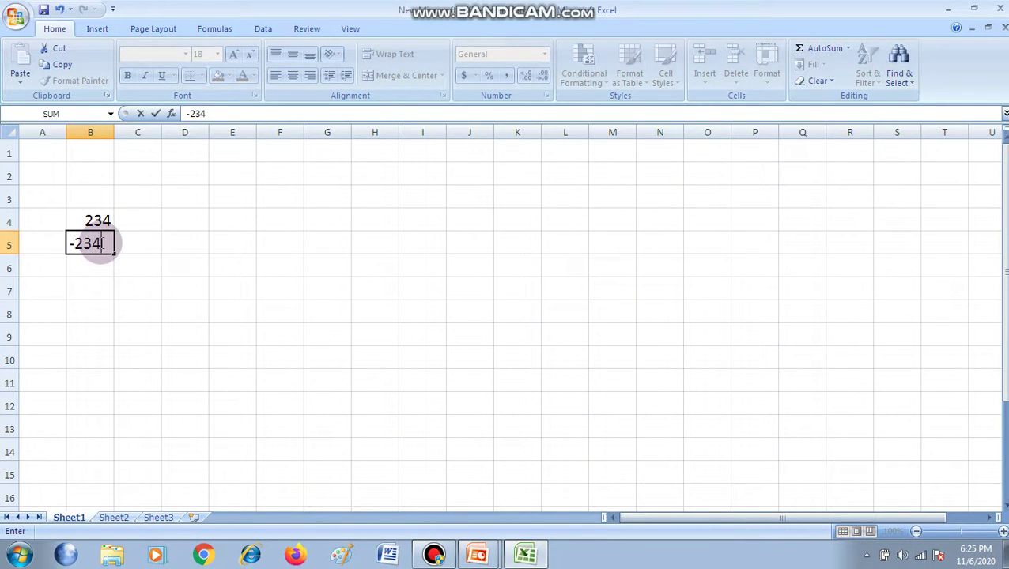
key(Return)
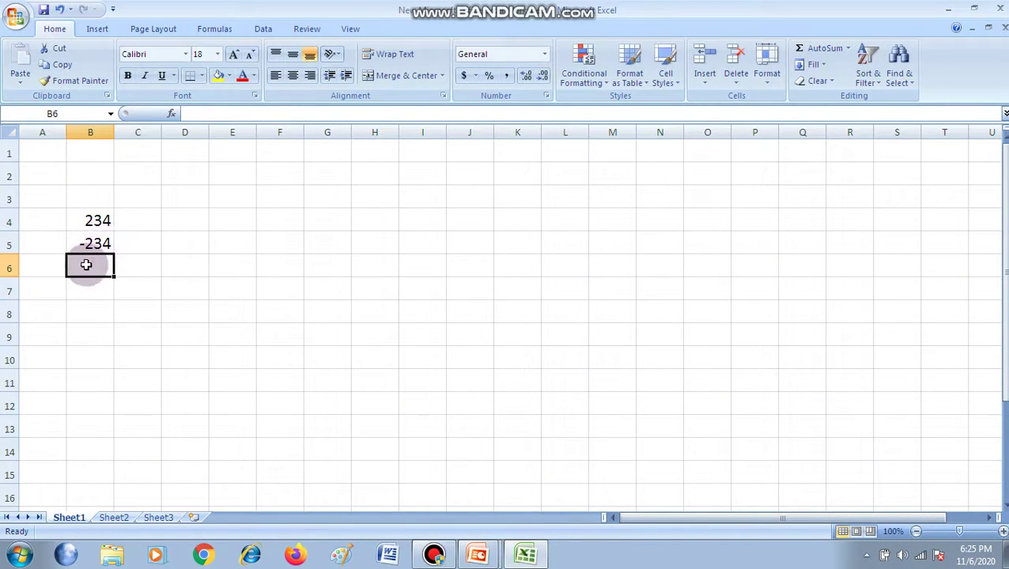
text(34.5)
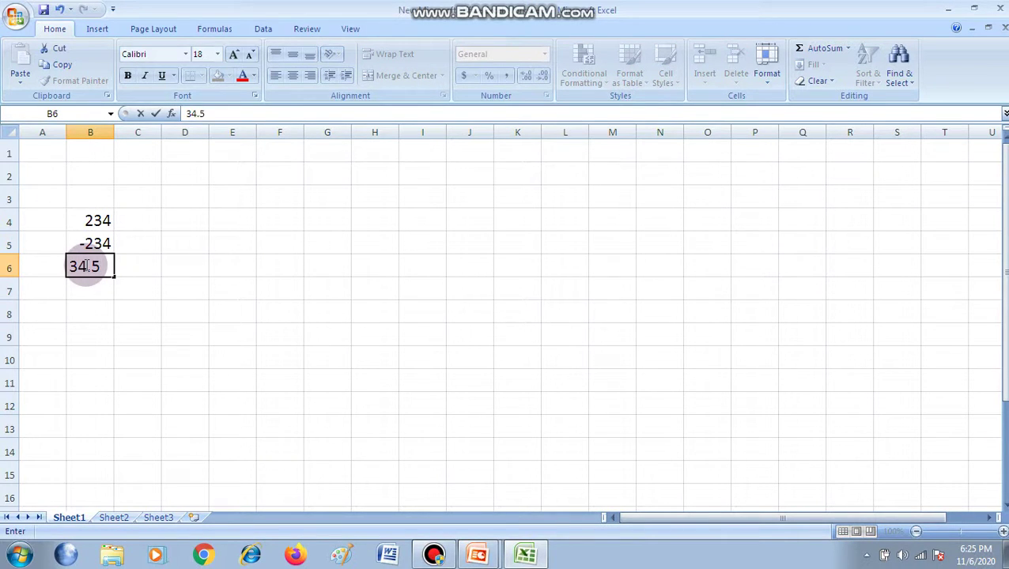
key(Return)
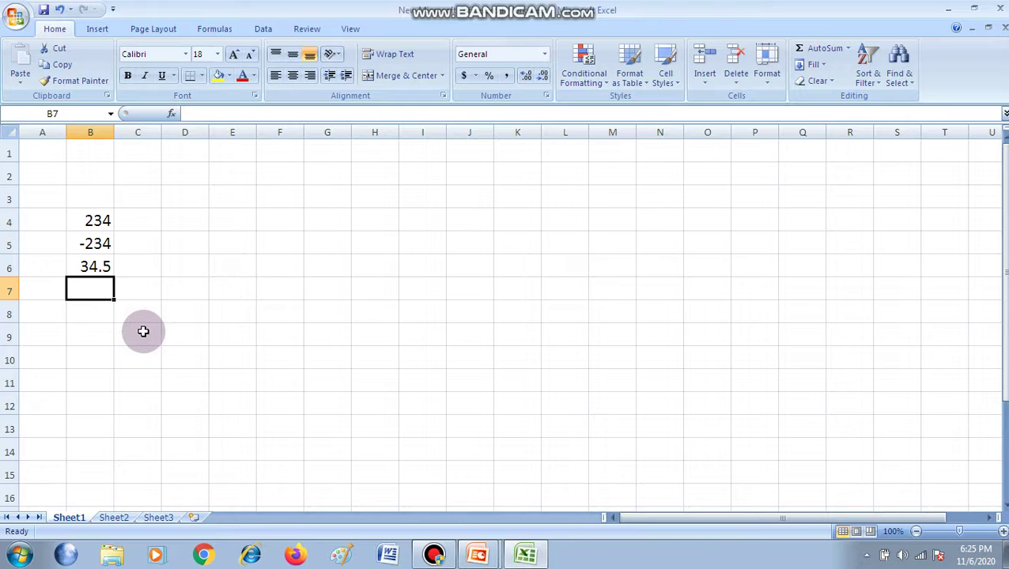
- Enter the number 567 as text in cell B9, enclosed in single quotes as '567'
click(83, 338)
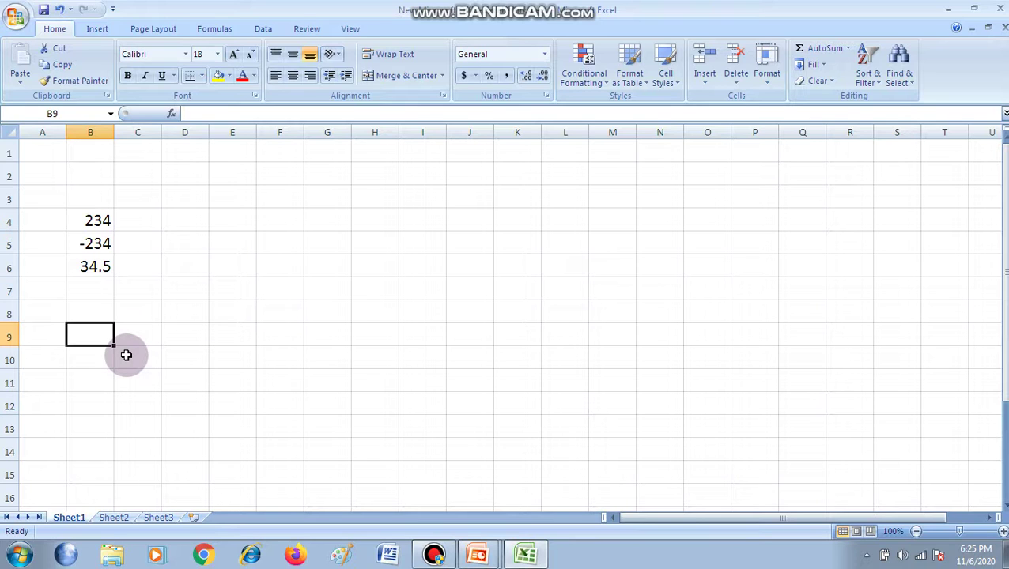
text(')
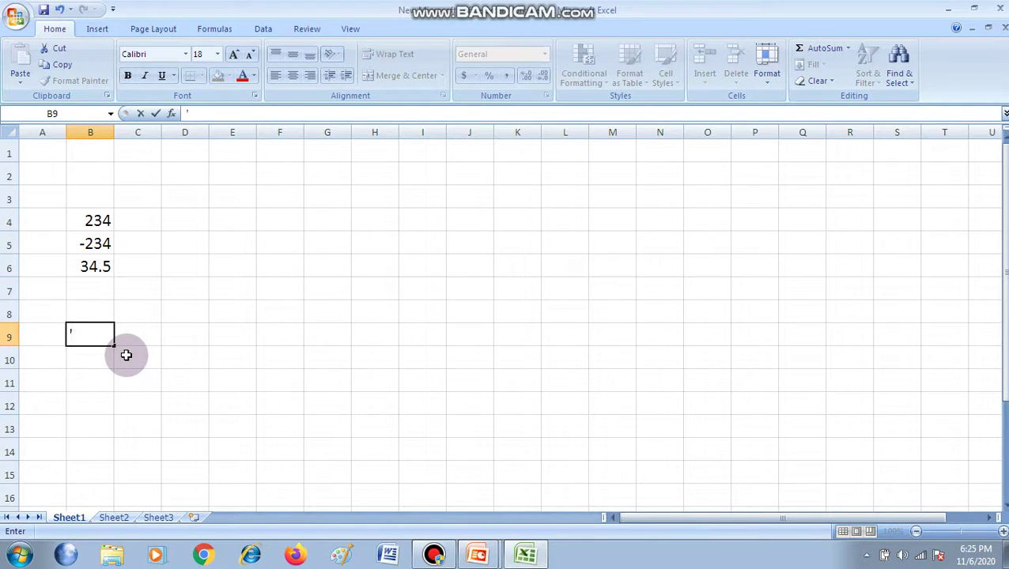
text(567')
key(Return)
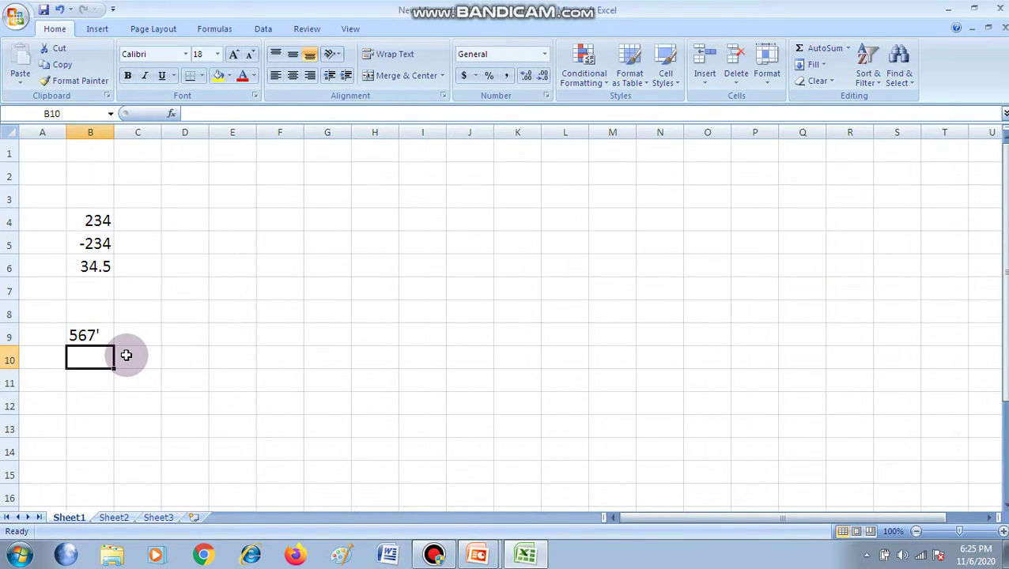
- Compare the alignment and stored content of the quoted entry in B9 with the numbers in B4 to B6
click(94, 338)
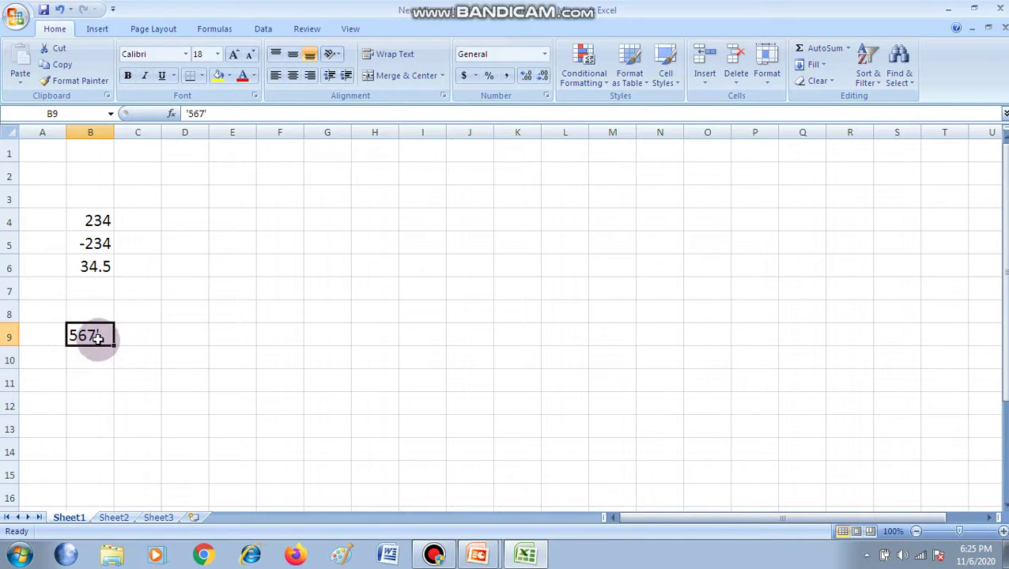
click(99, 358)
click(94, 335)
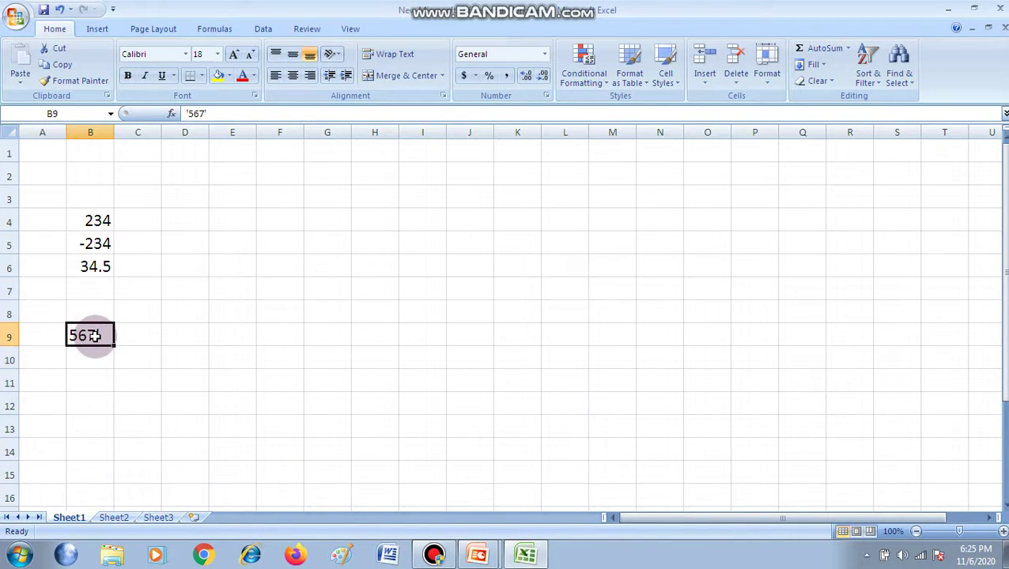
click(105, 263)
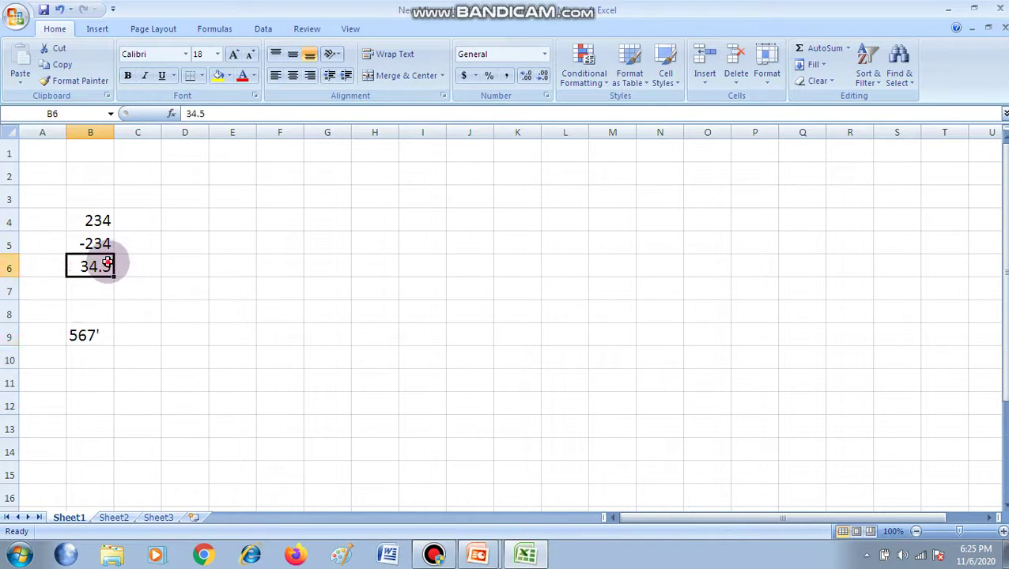
click(105, 244)
click(102, 219)
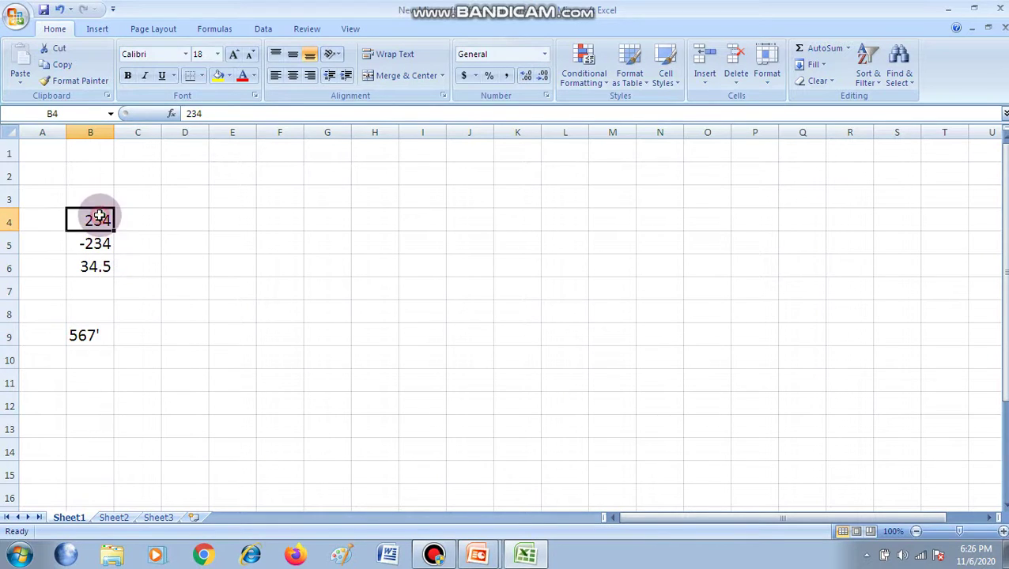
click(87, 336)
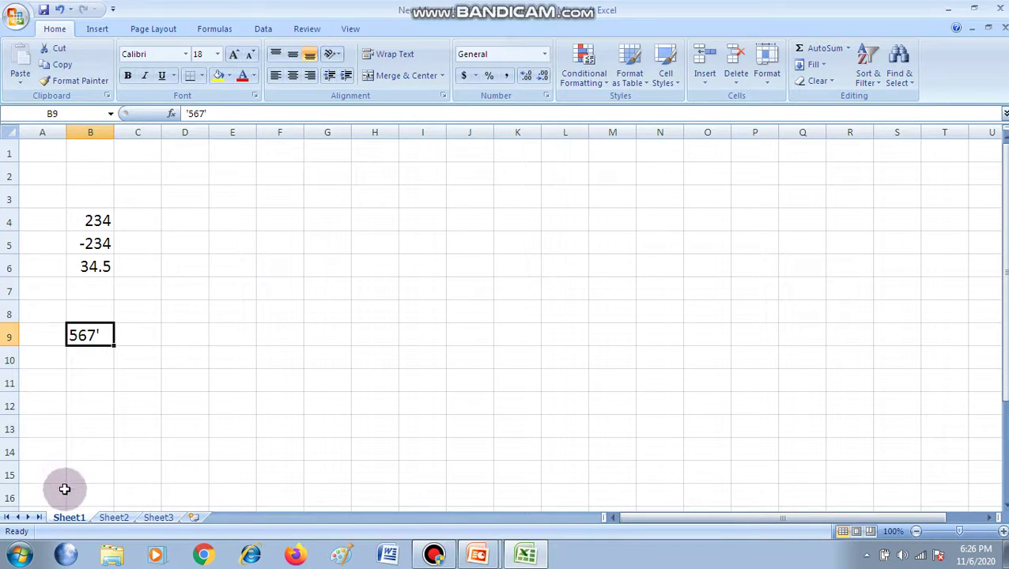
- Enter the date 12/07/2020 in cell B10
click(90, 360)
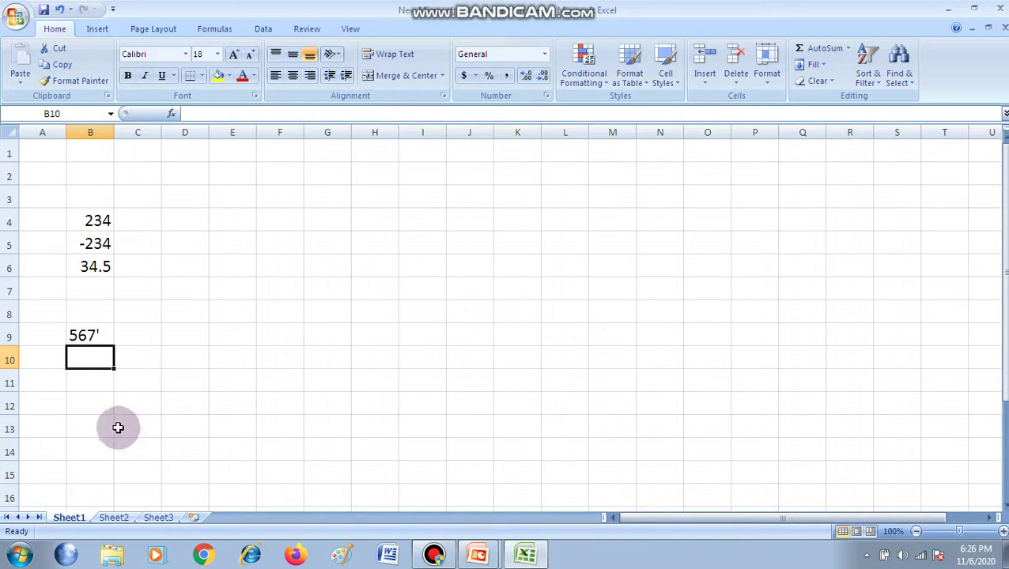
text(12/)
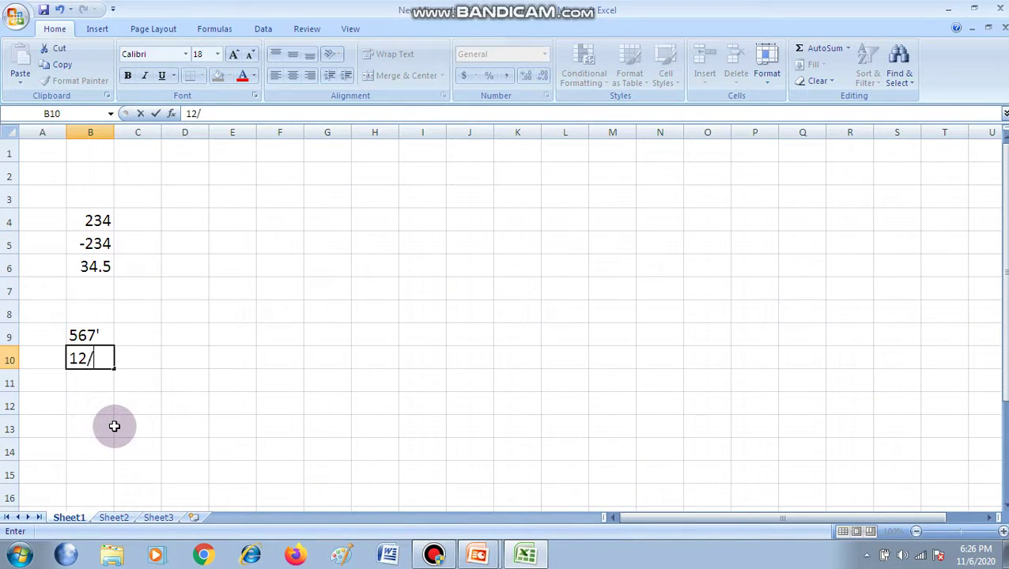
text(07/2020)
key(Return)
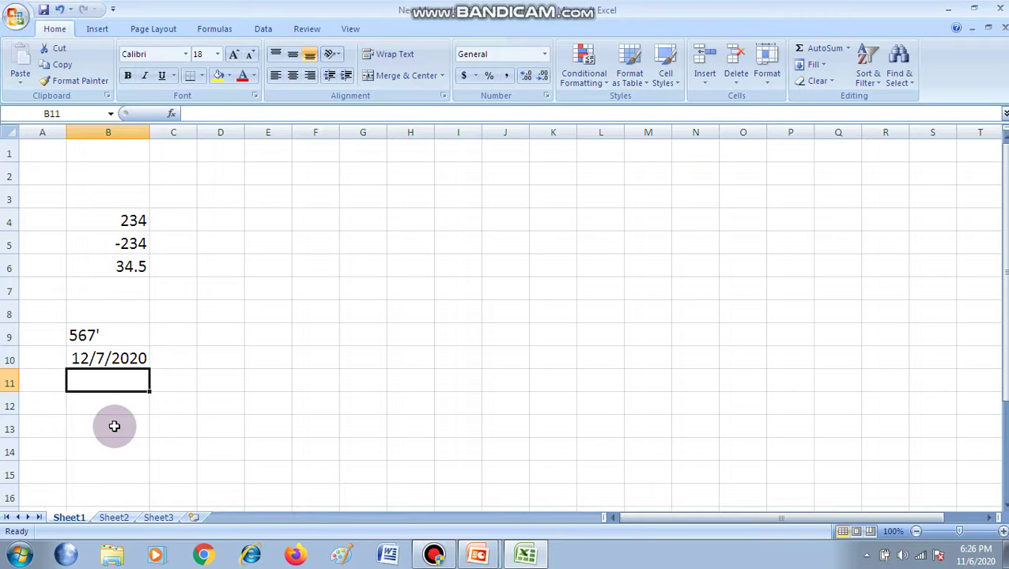
- Switch to the PowerPoint slide show, tick "Text data" with the yellow highlighter, and return to the Excel workbook
key(alt+Tab)
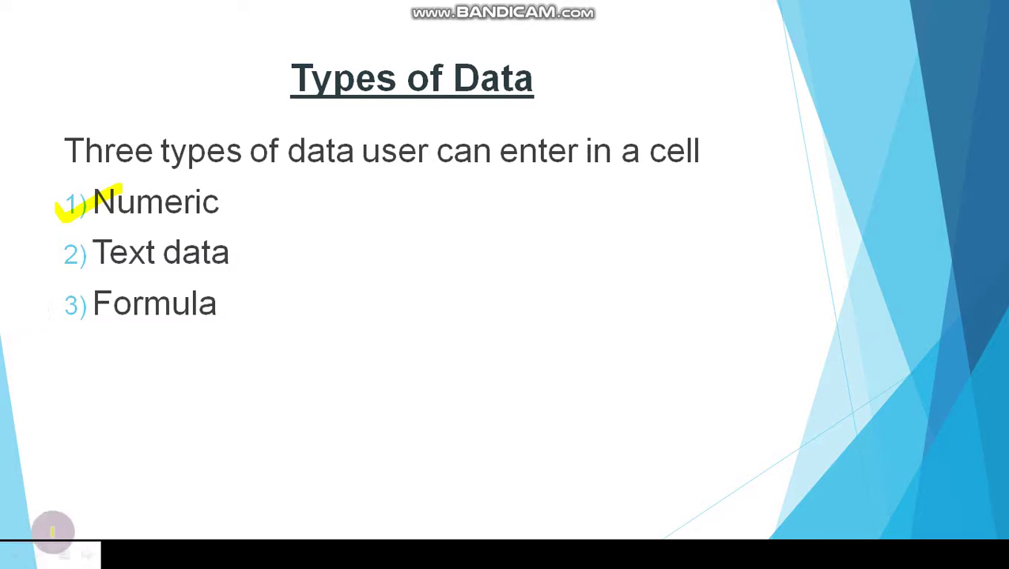
mouse_move(54, 250)
mouse_down()
mouse_move(61, 266)
mouse_move(146, 231)
mouse_up()
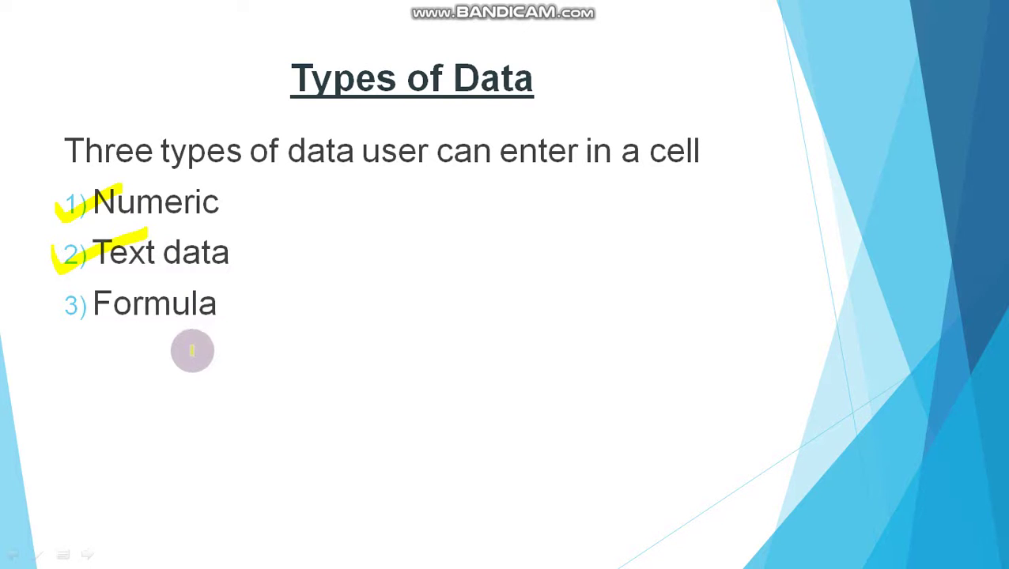
key(alt+Tab)
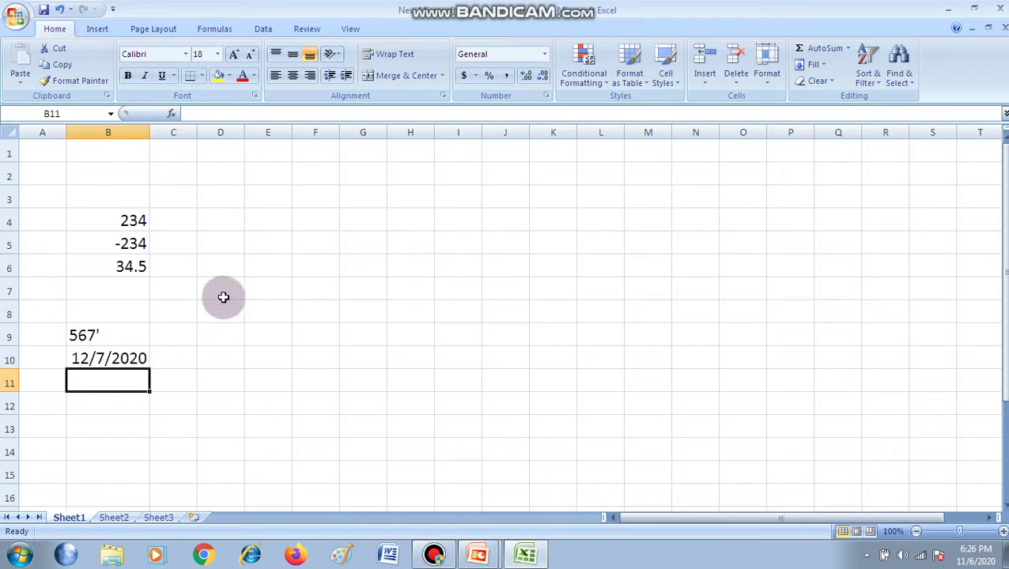
- Enter a person's first name in lowercase as text data in cell E3
click(270, 197)
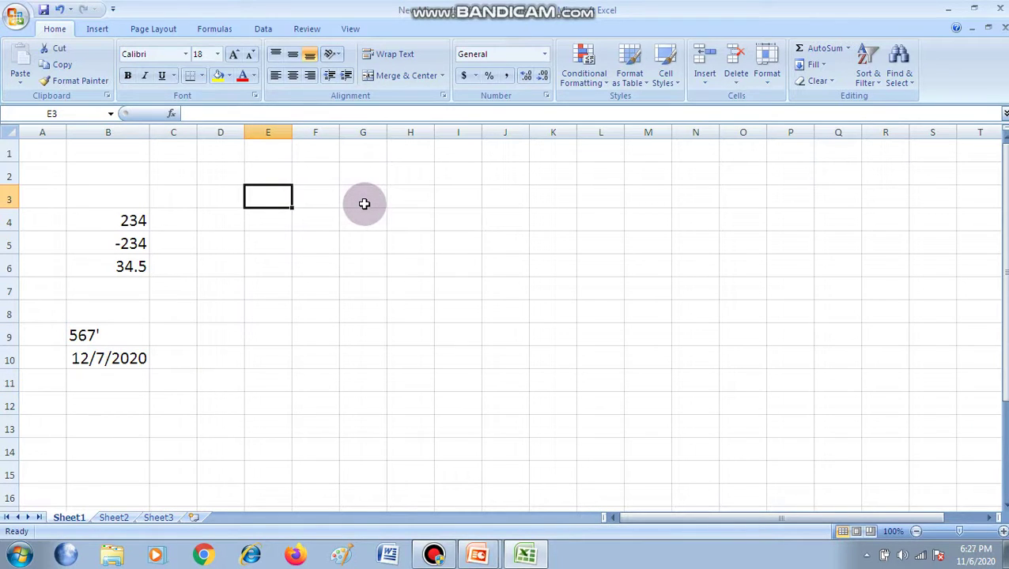
text(rahul)
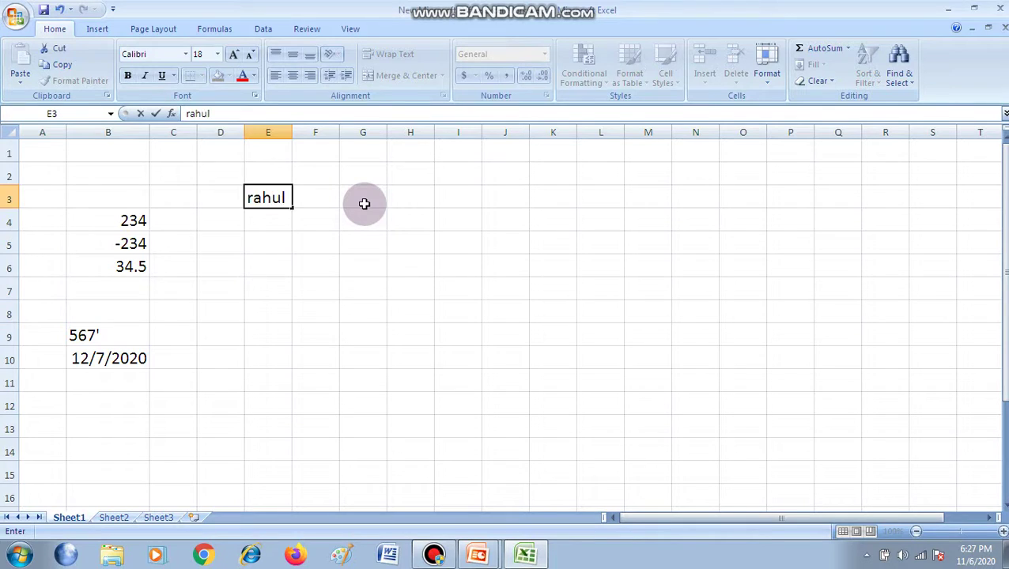
key(Return)
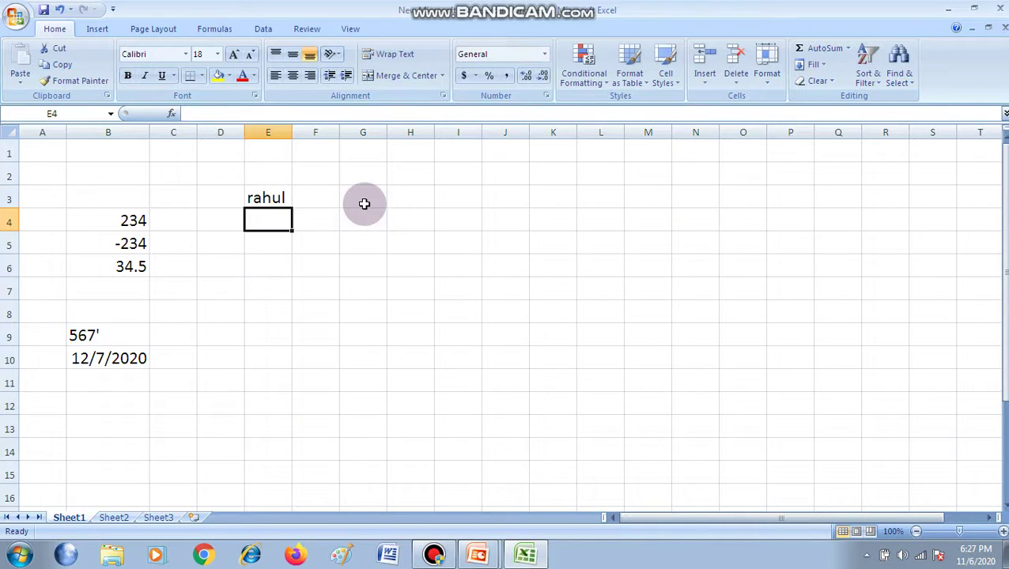
- Widen column E to about twice its width and enter the alphanumeric text 34dr in cell E4
drag(291, 132, 346, 133)
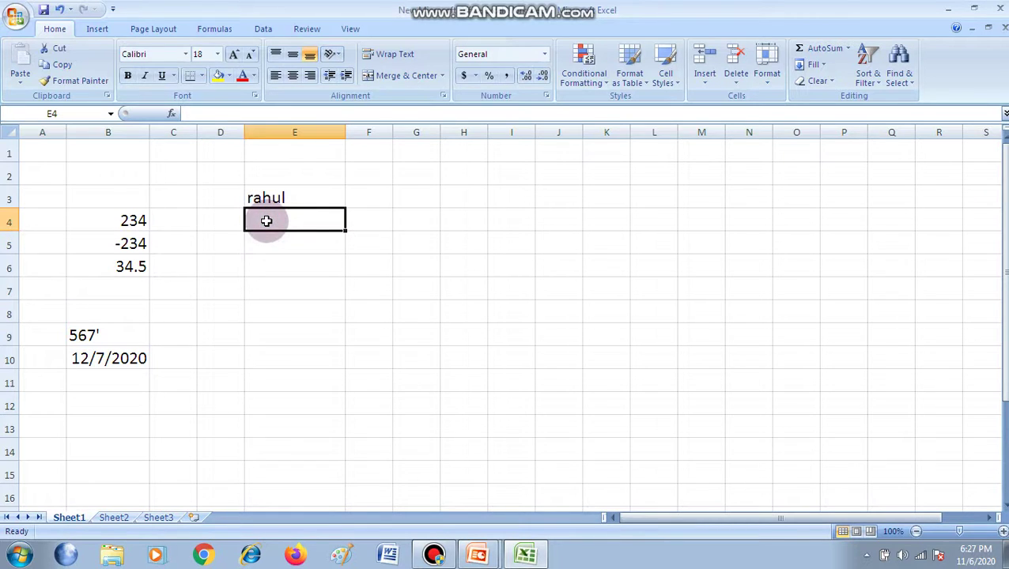
text(34dr)
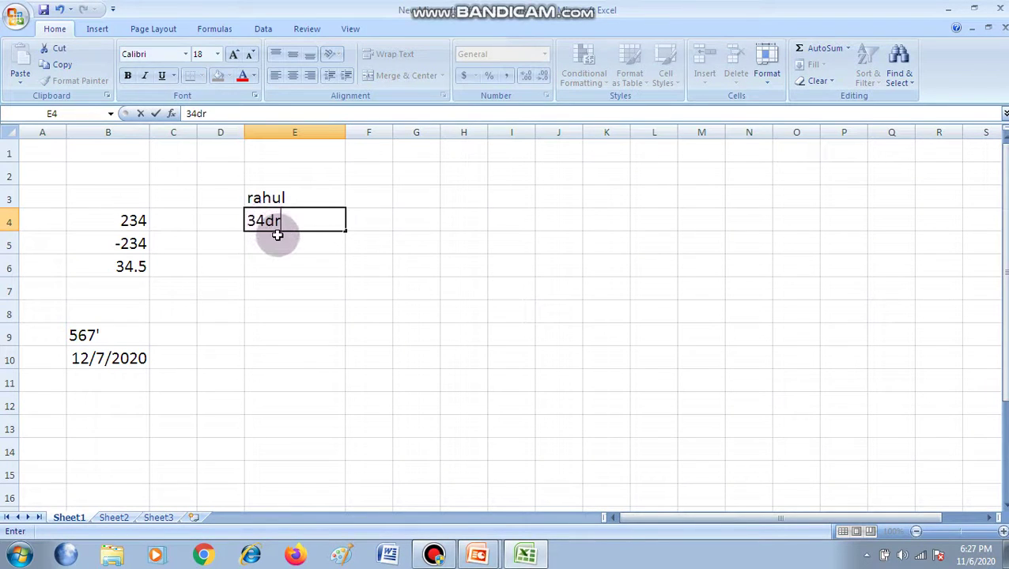
key(Return)
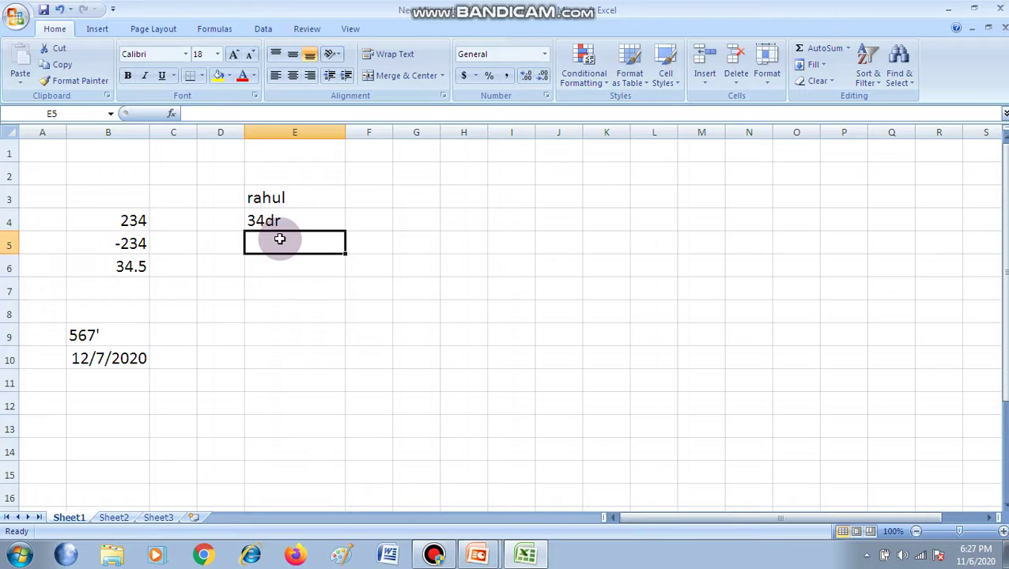
- Enter the formula =B4+B5+B6 in cell B7 to add the three numbers above it
click(124, 289)
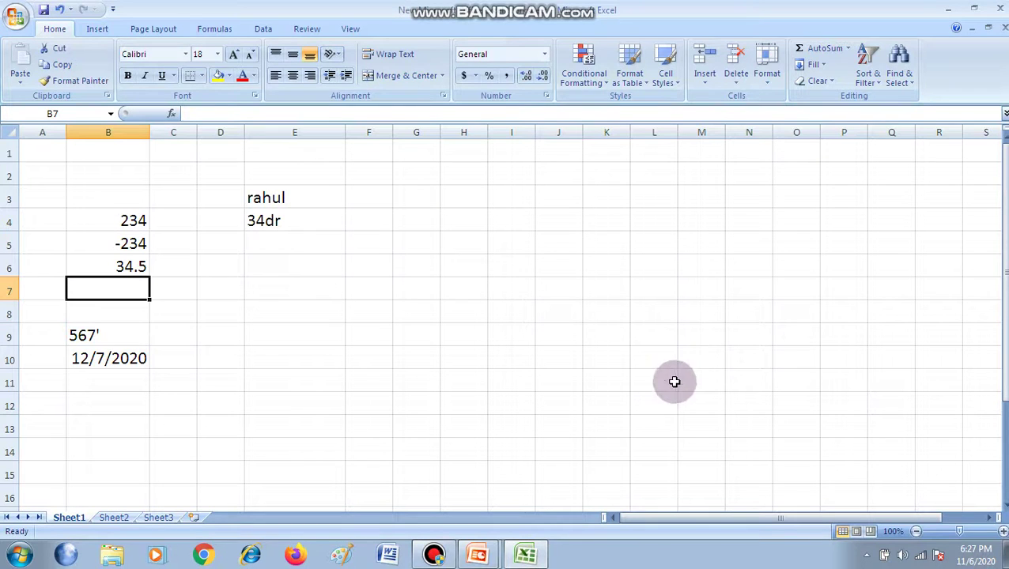
click(112, 265)
click(116, 292)
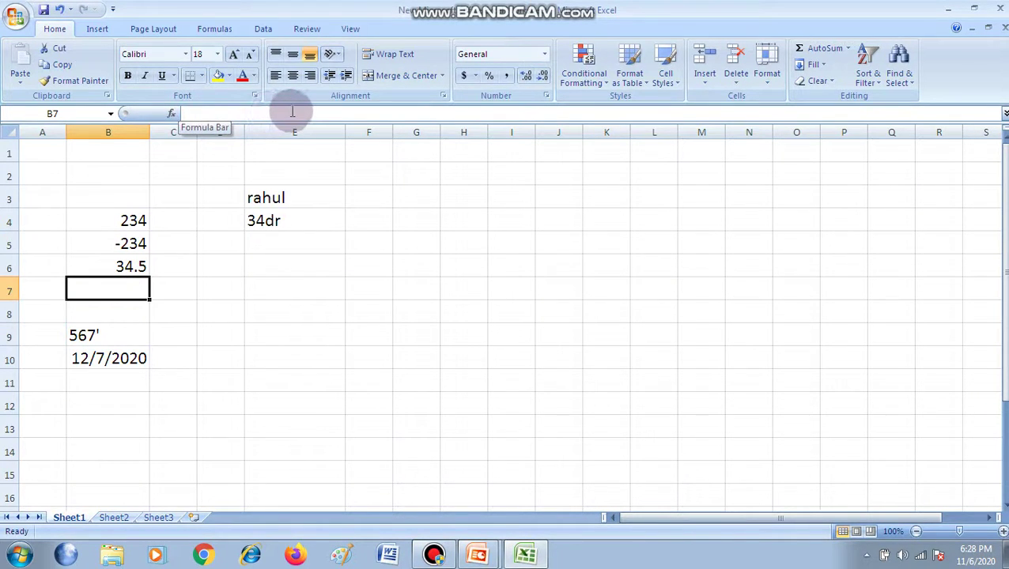
click(88, 286)
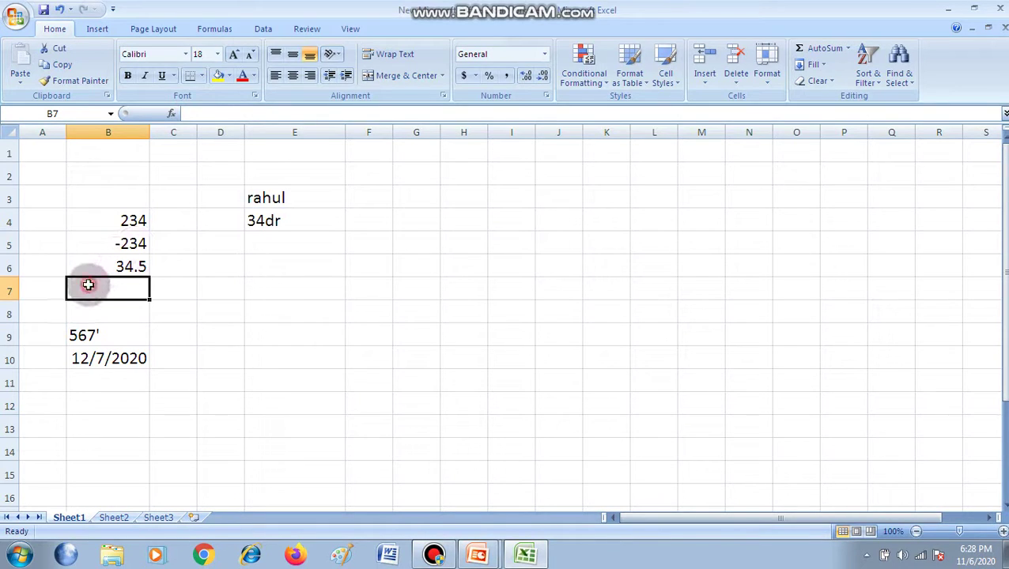
drag(132, 221, 130, 267)
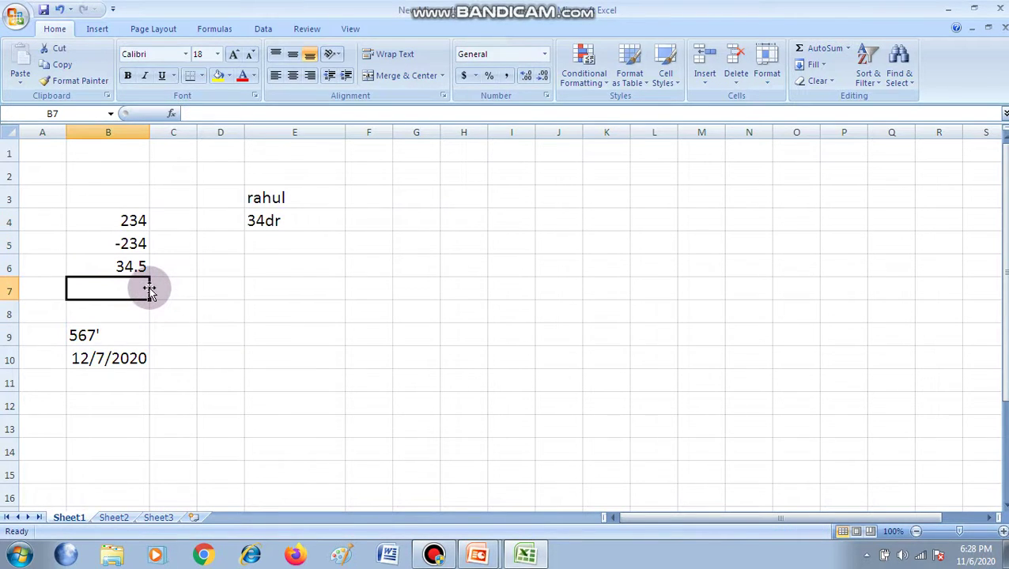
text(=)
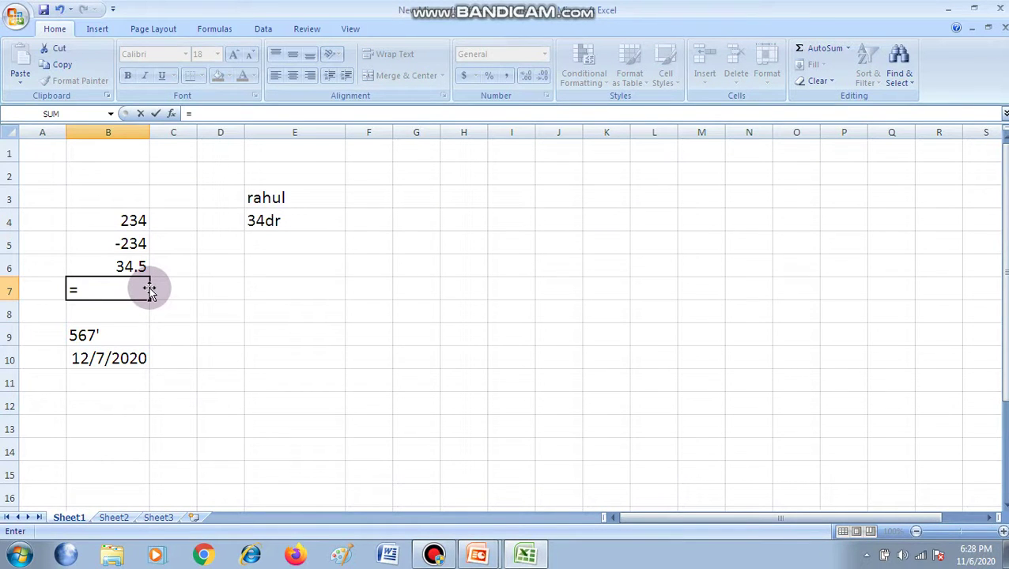
click(102, 219)
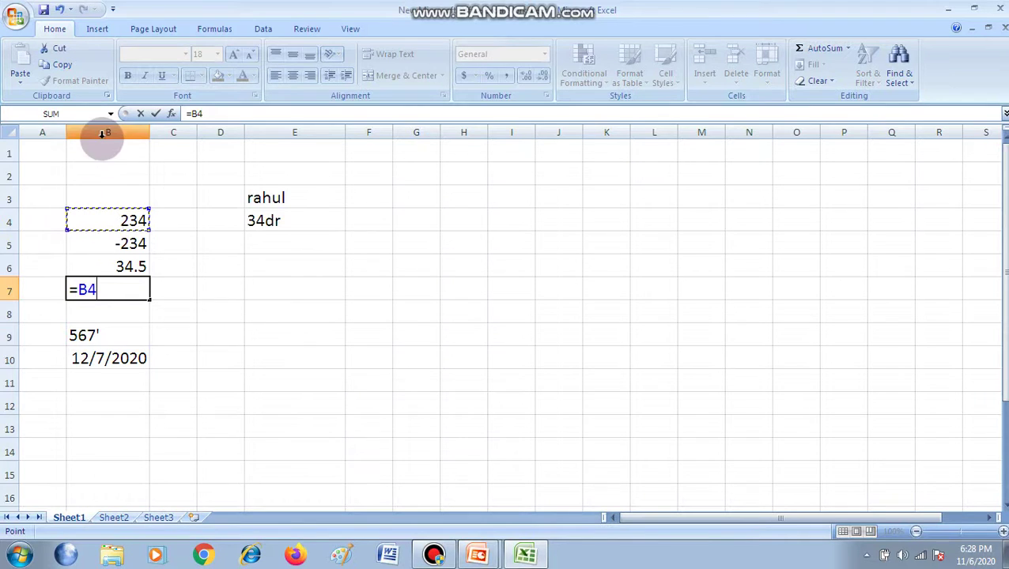
text(+)
click(128, 243)
text(+)
click(128, 266)
key(Return)
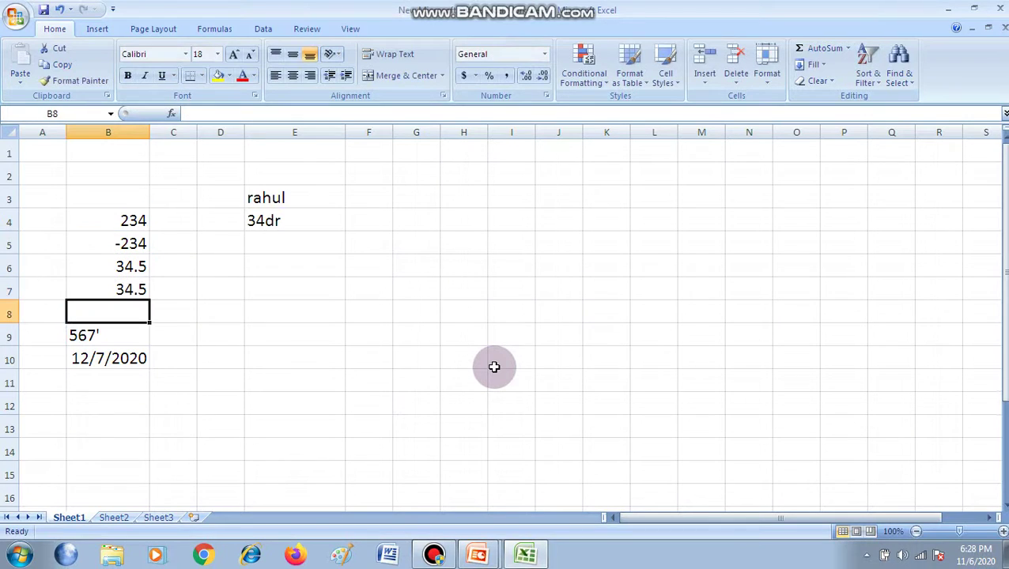
- Examine the formula behind the result in cell B7, undoing the accidental reference to B8
click(101, 289)
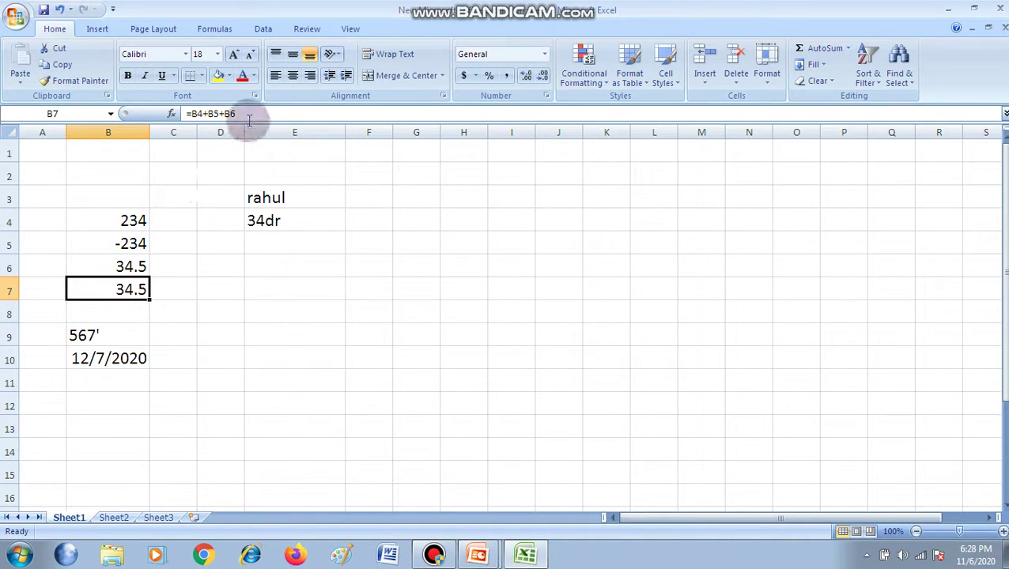
drag(247, 113, 188, 113)
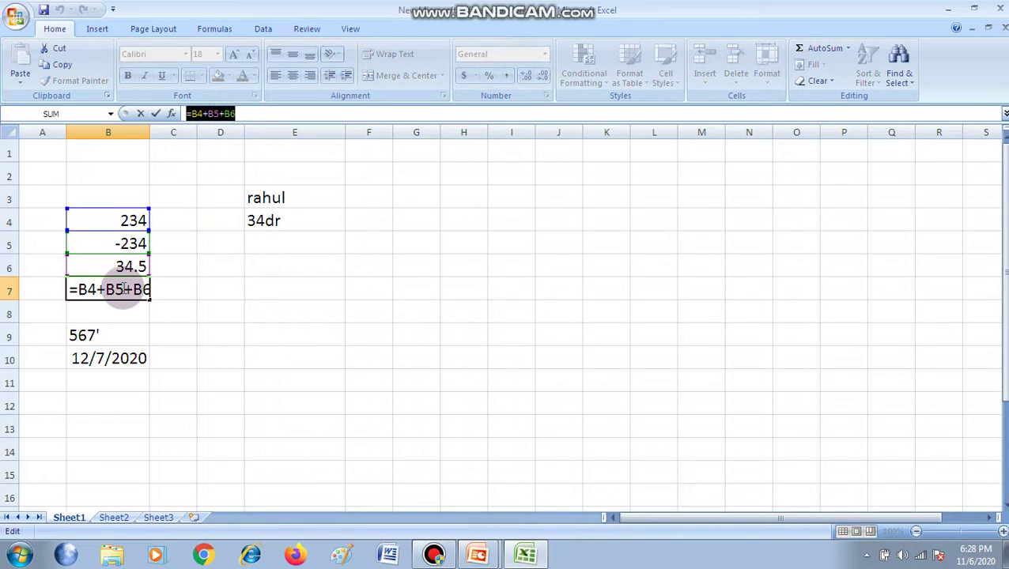
click(132, 309)
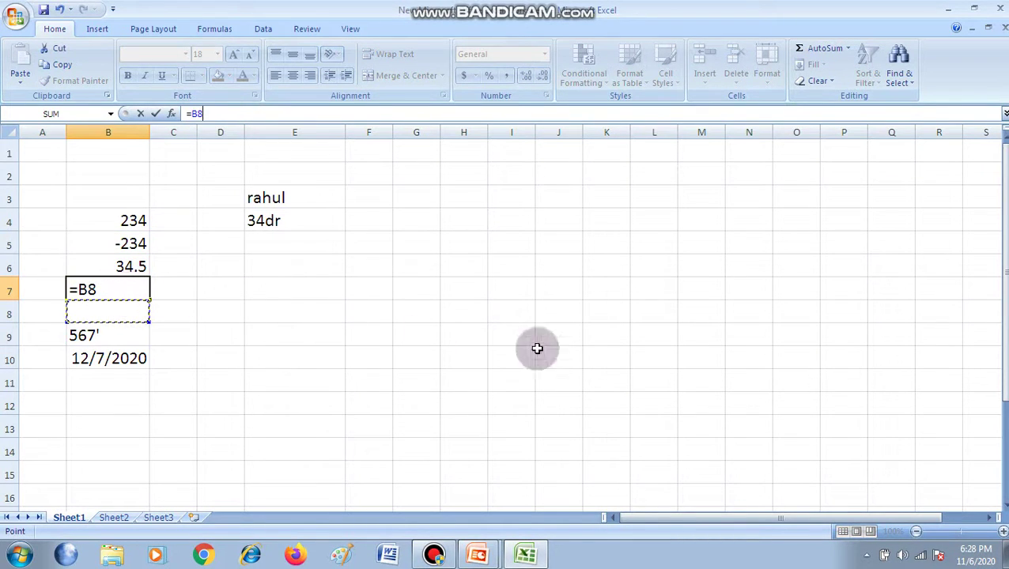
key(ctrl+z)
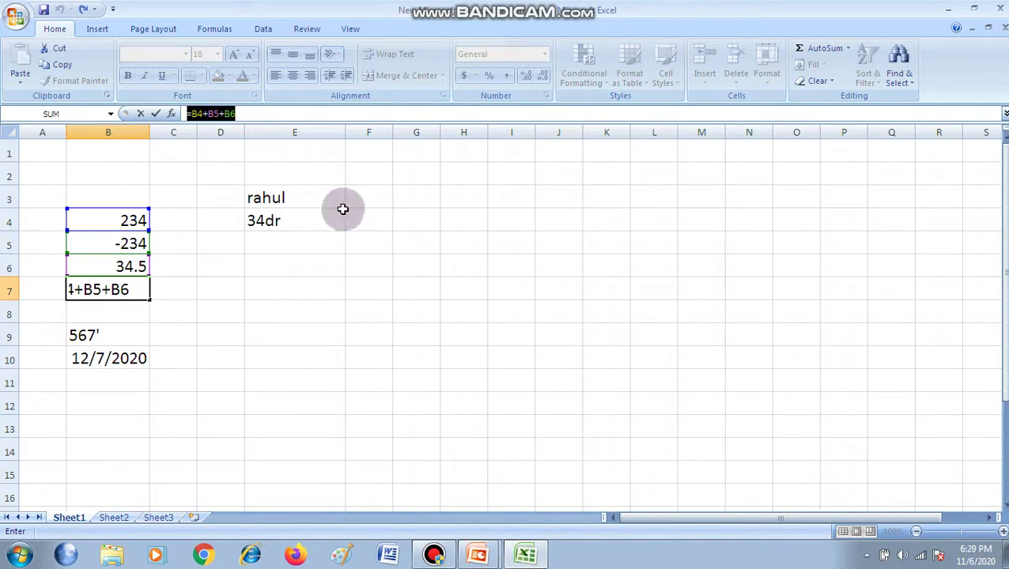
click(248, 115)
key(Return)
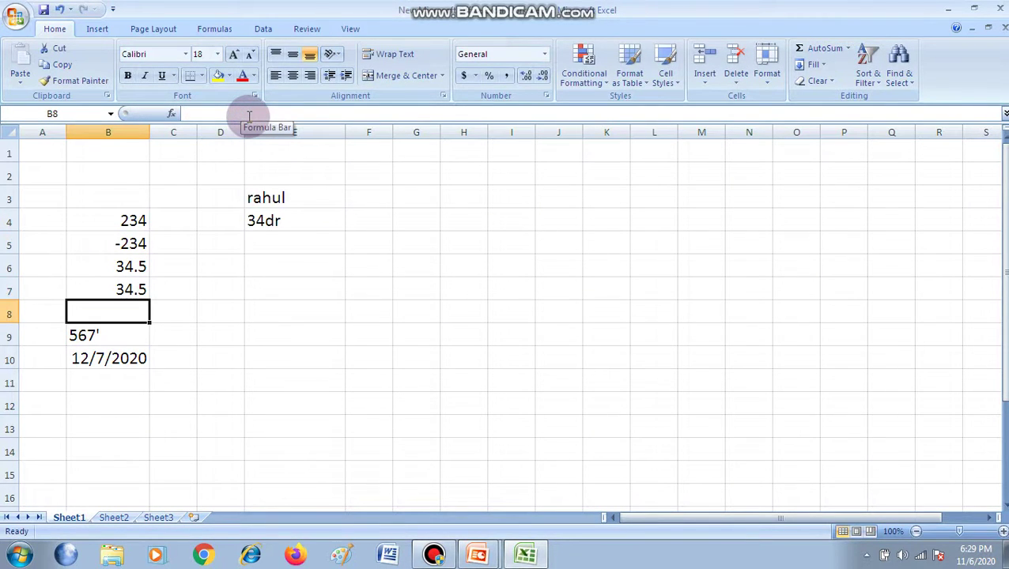
- Switch to the PowerPoint slide show and underline "Numeric", "Text data" and "Formula" with the yellow highlighter
key(alt+Tab)
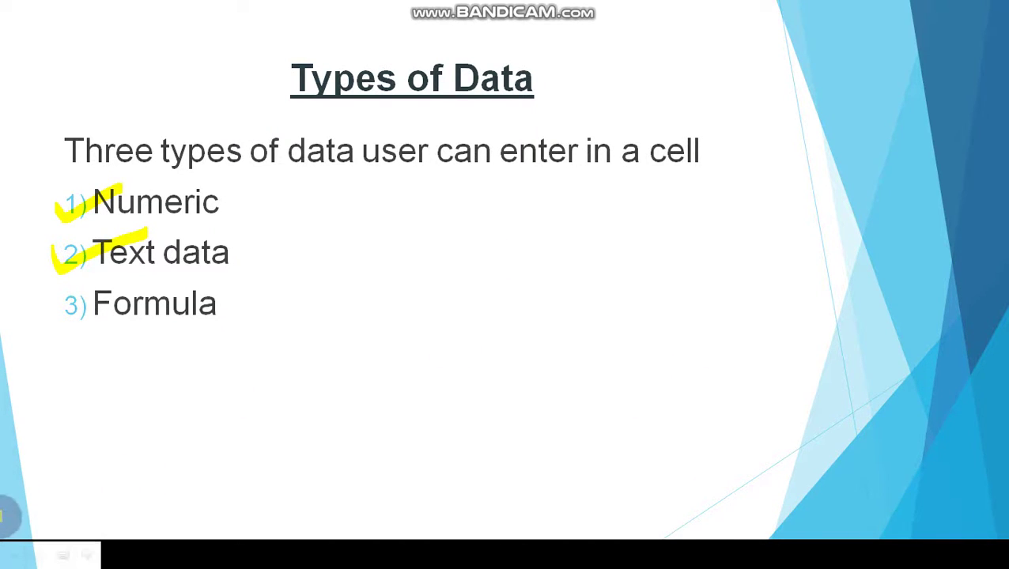
drag(106, 221, 231, 219)
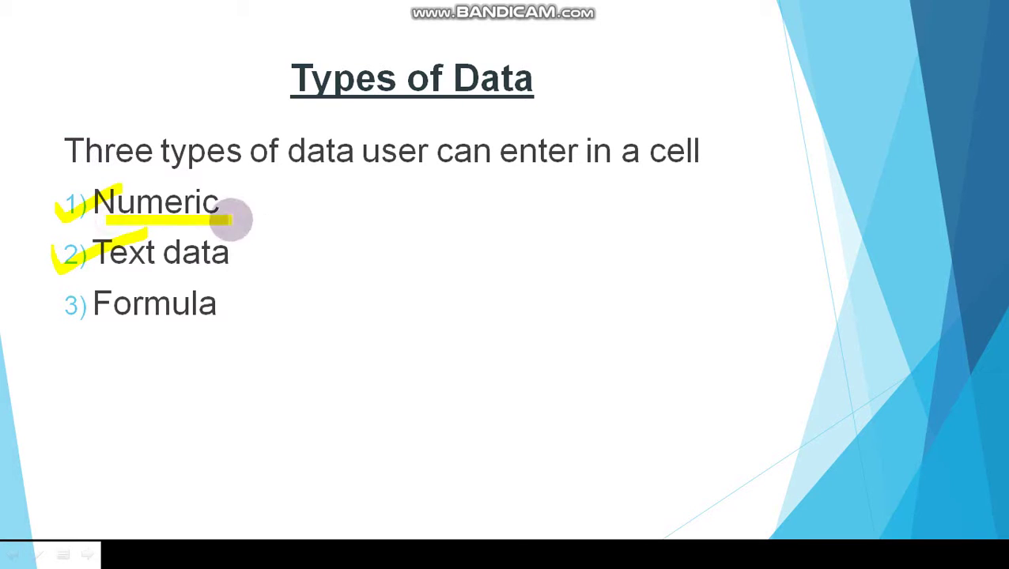
drag(105, 277, 266, 287)
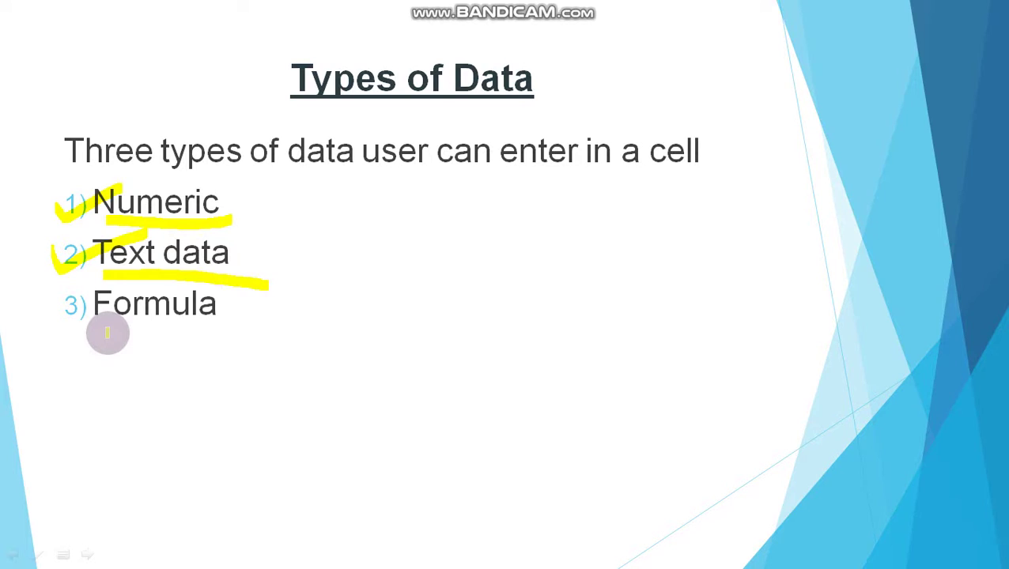
drag(91, 324, 193, 326)
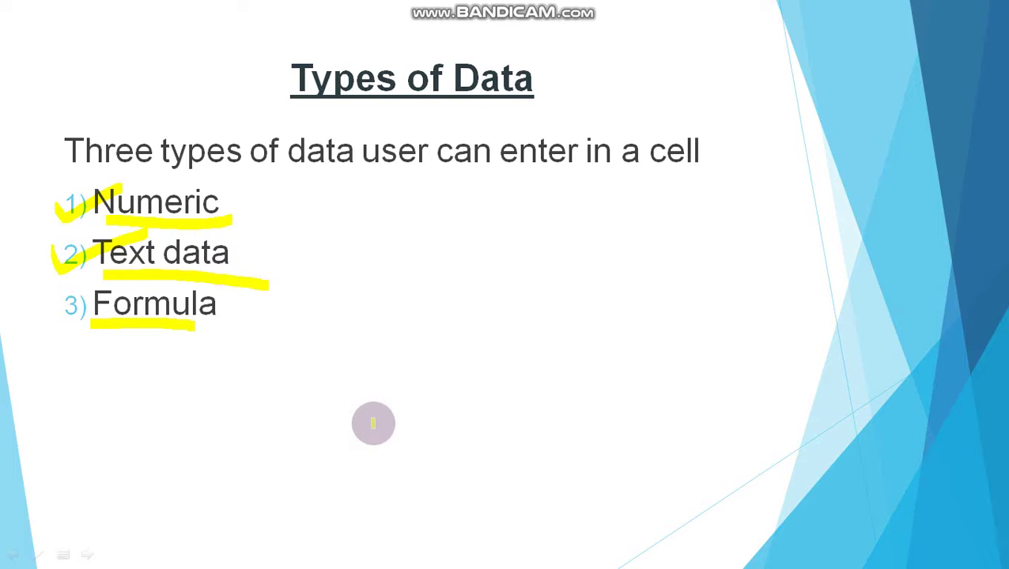
key(Escape)
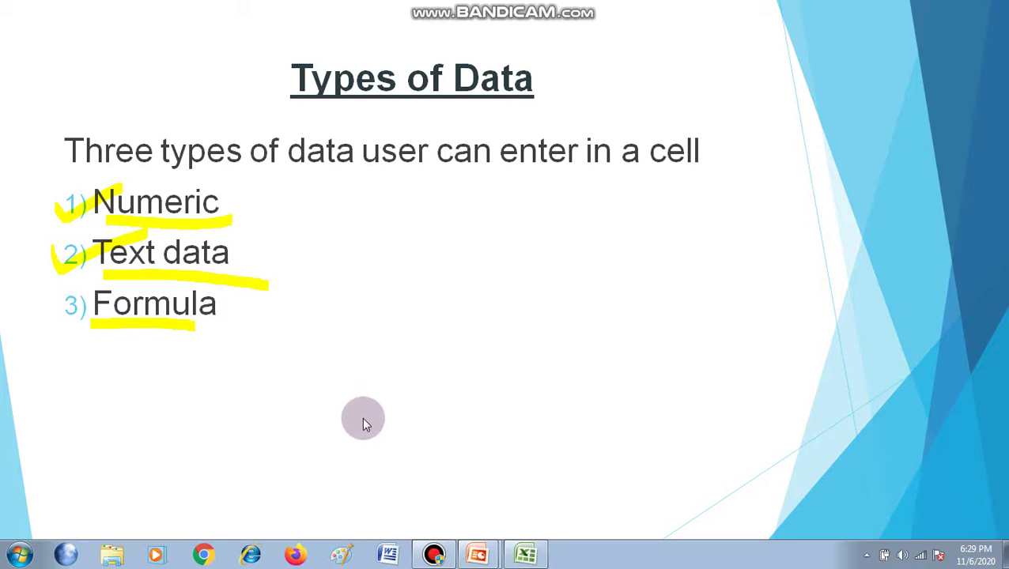
click(430, 552)
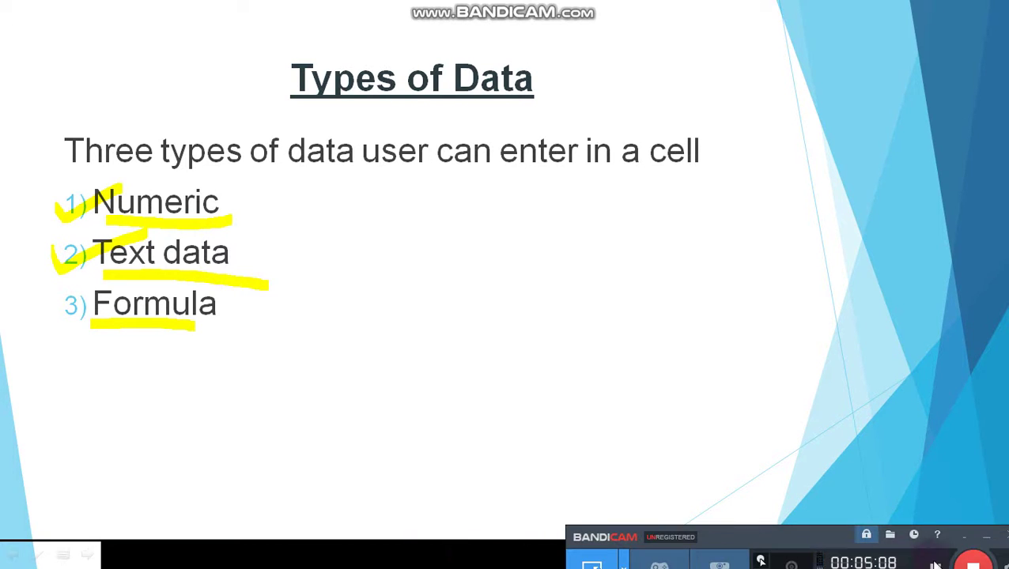
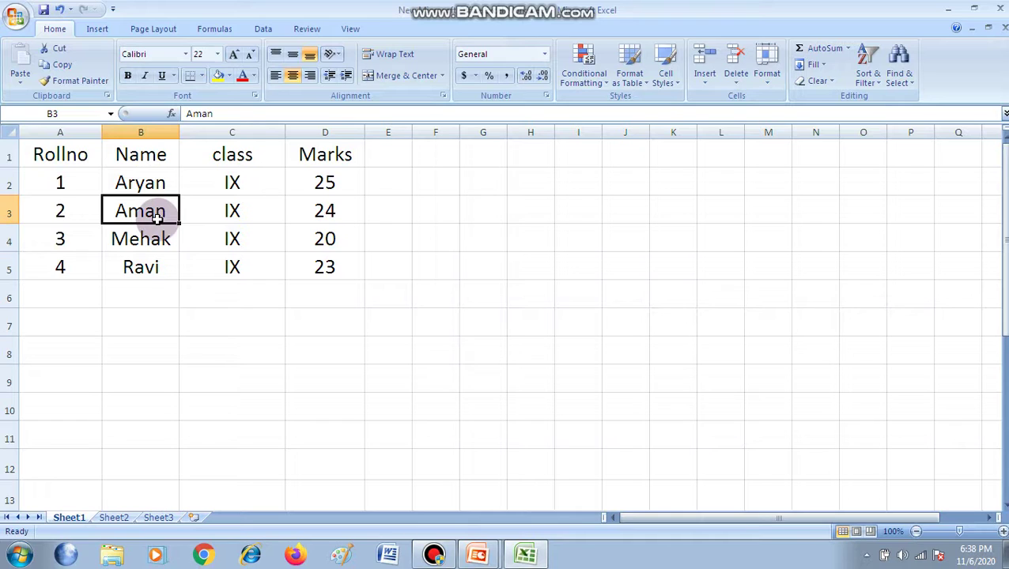
- Overwrite the name of the student with roll number 2 in cell B3 with a different first name
text(A)
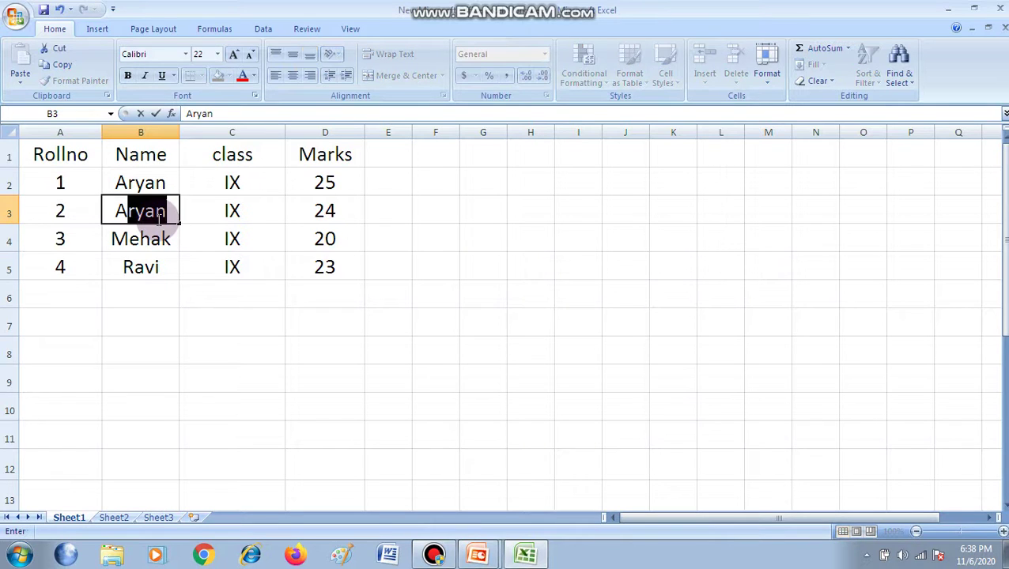
text(yan)
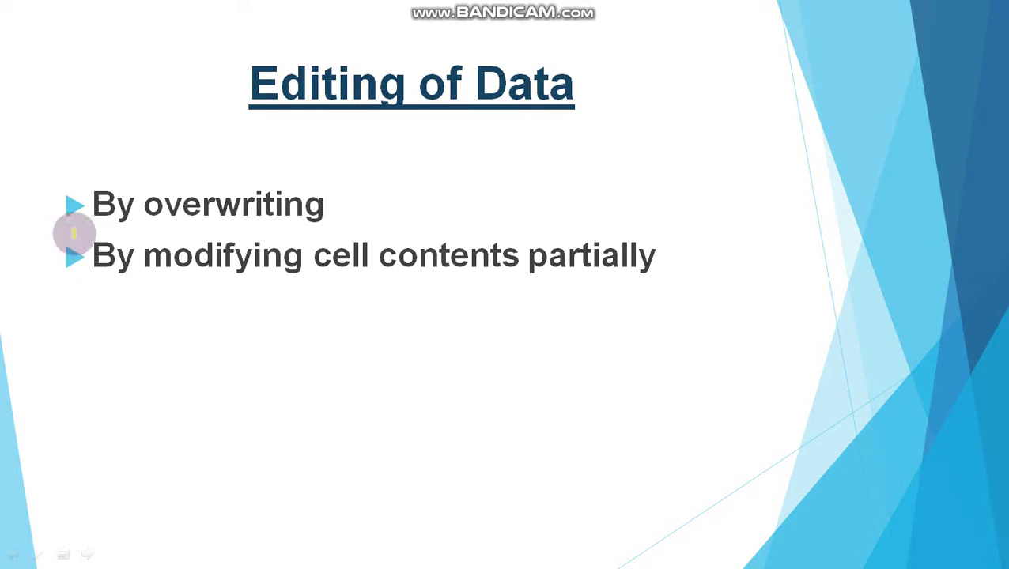
- On the "Editing of Data" slide, highlight both editing methods, circle "overwriting", and return to the Excel workbook
drag(93, 208, 321, 207)
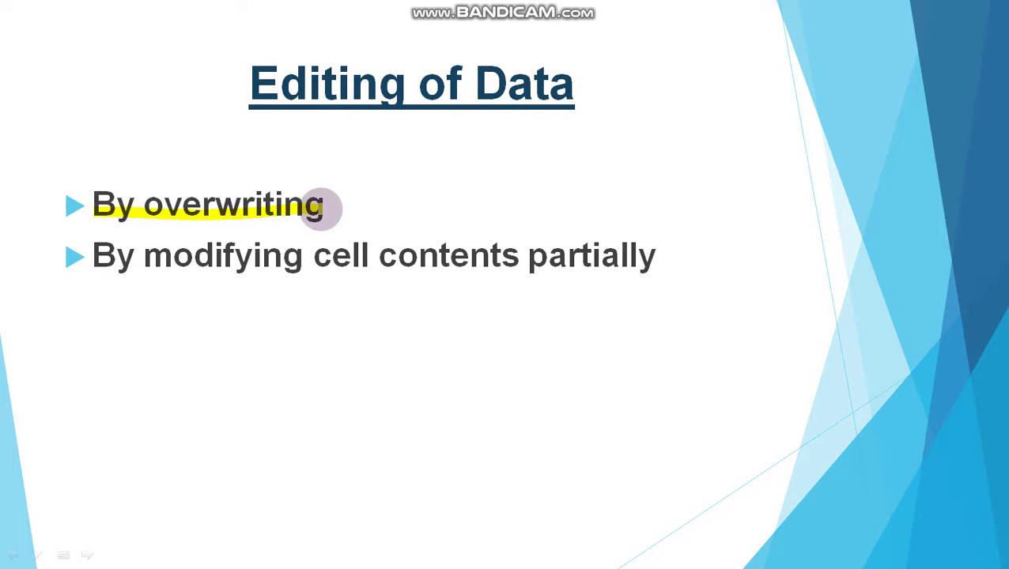
drag(56, 266, 109, 234)
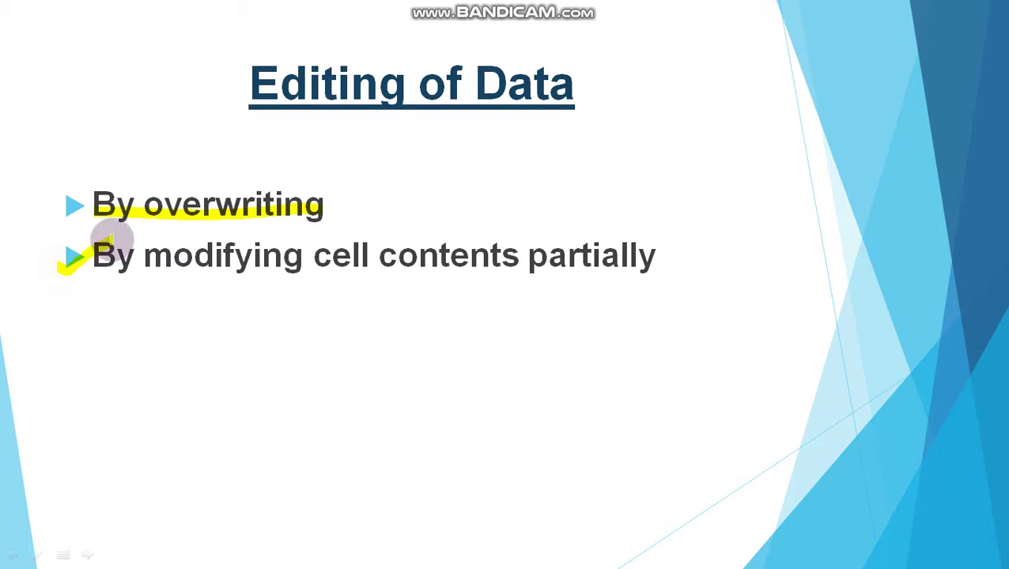
drag(171, 278, 645, 276)
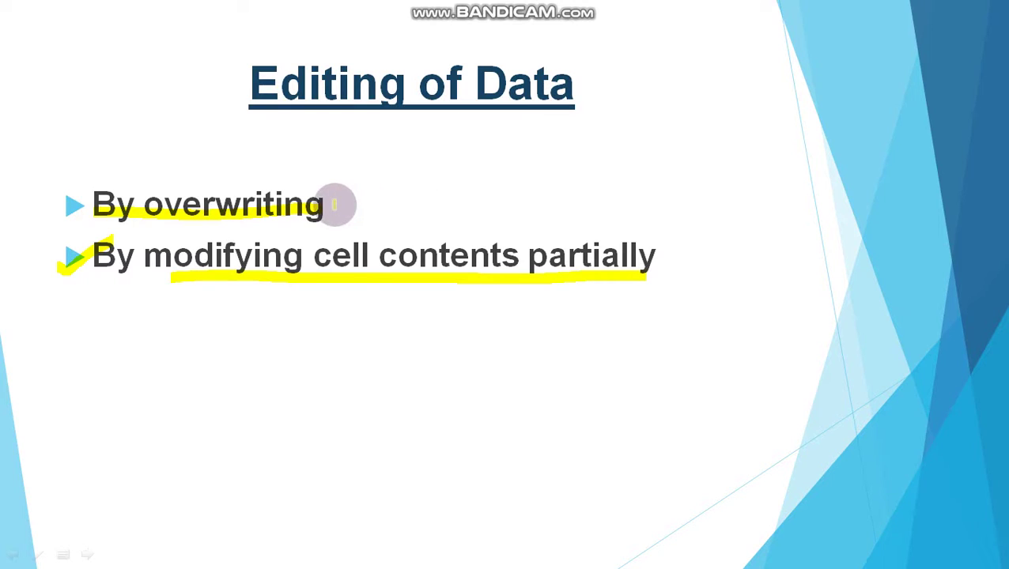
mouse_move(335, 204)
mouse_down()
mouse_move(198, 176)
mouse_move(176, 229)
mouse_move(303, 197)
mouse_up()
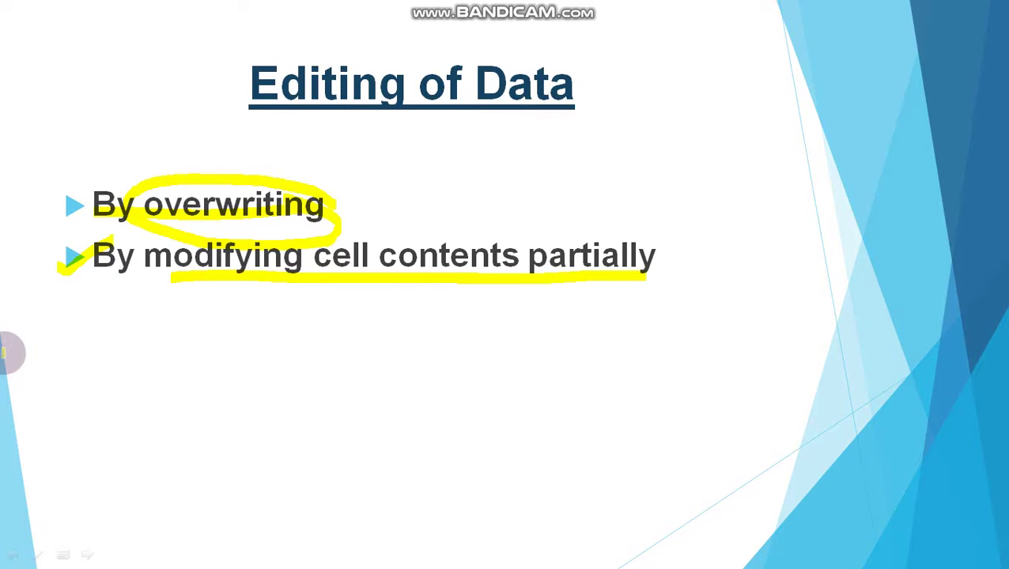
key(alt+Tab)
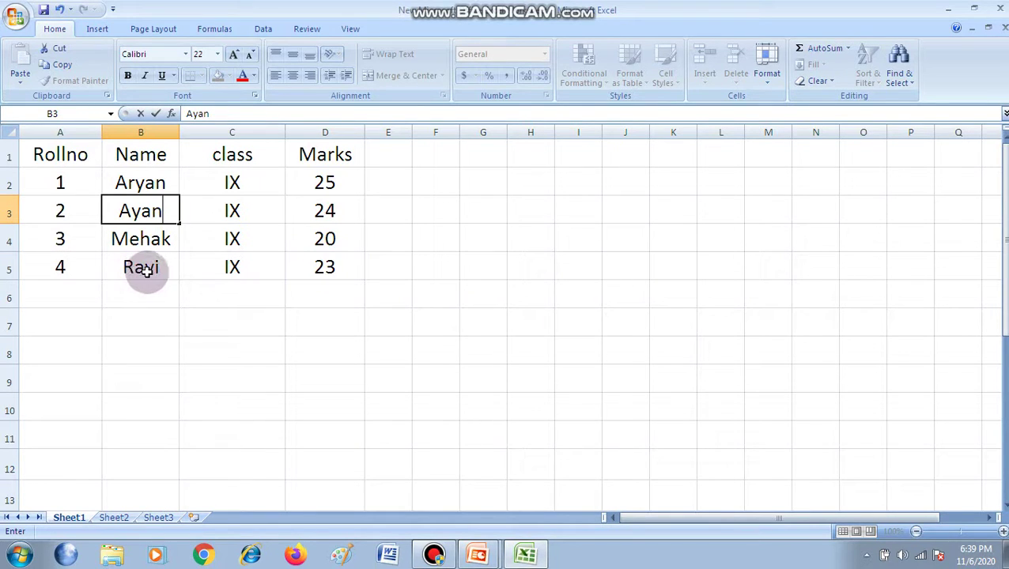
- Partially modify the marks in cell D5 through the formula bar, replacing only the last digit to make 25
click(325, 271)
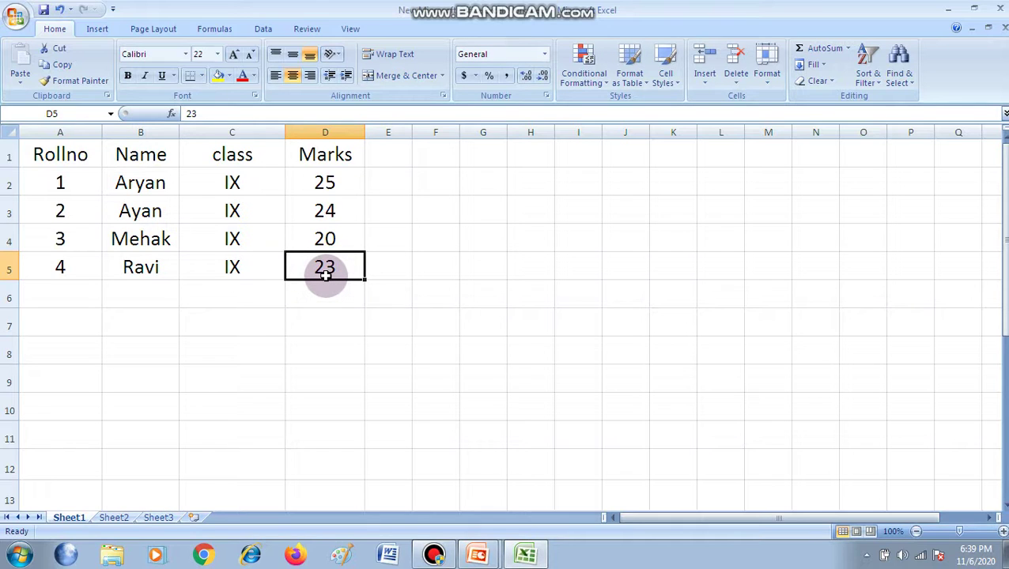
click(199, 114)
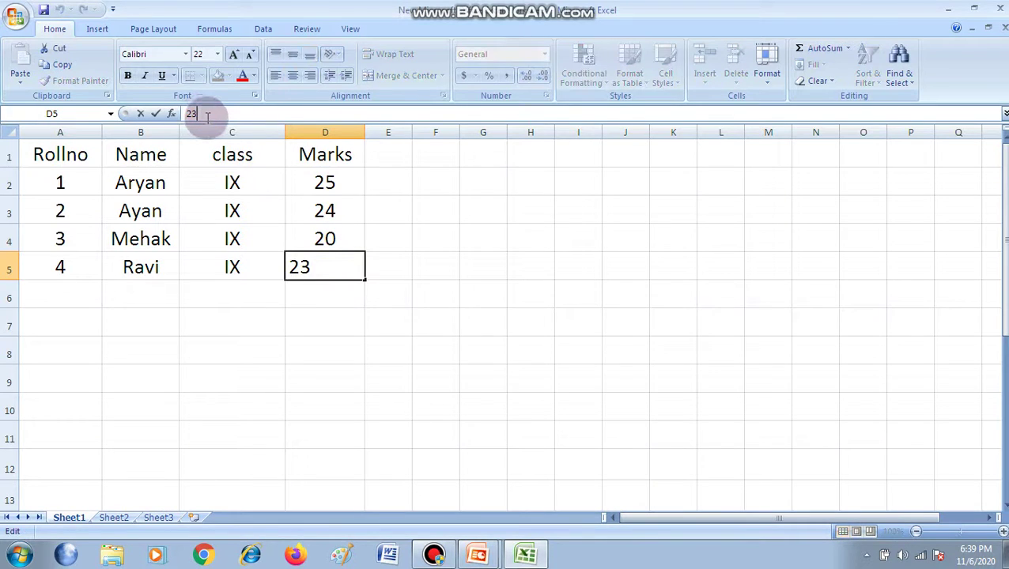
key(BackSpace)
text(5)
click(331, 239)
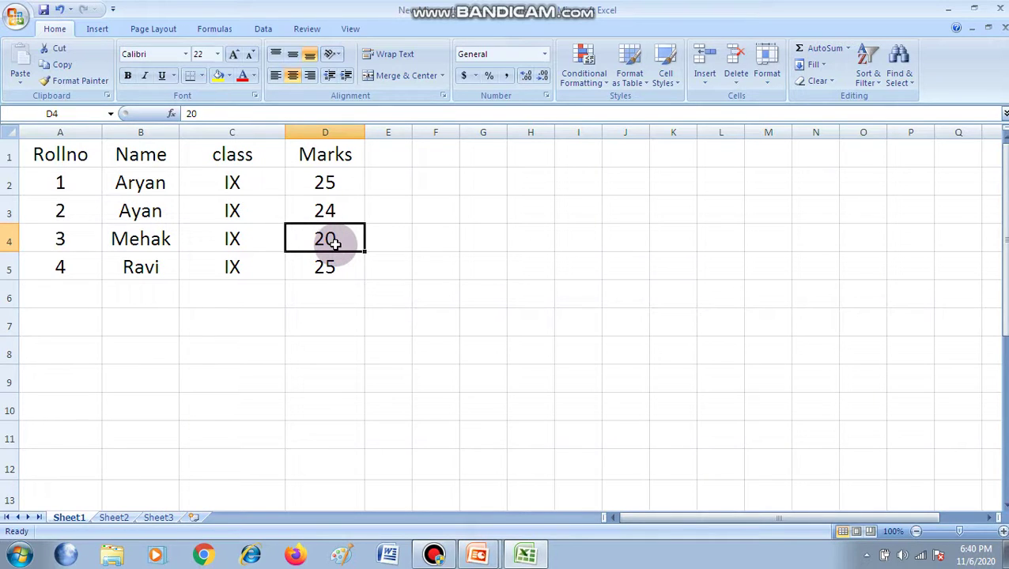
- Edit the marks in cell D4 directly within the cell and set them to 19
double_click(335, 245)
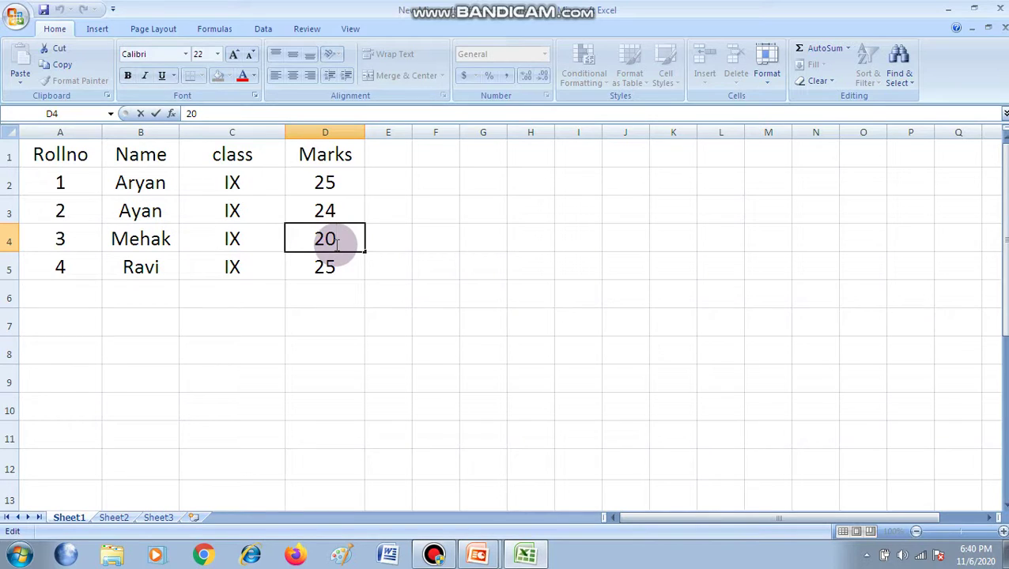
key(BackSpace)
key(BackSpace)
text(19)
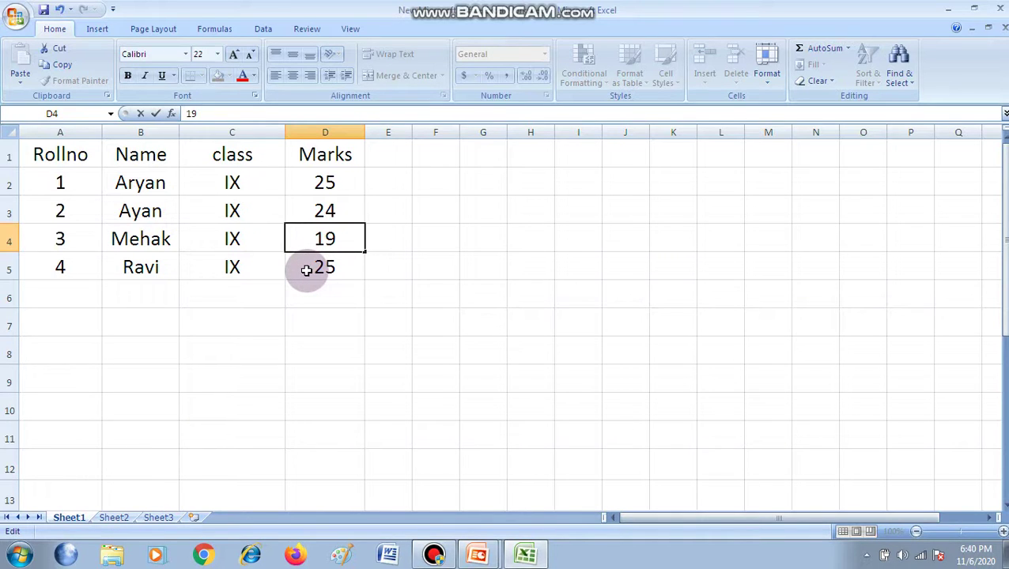
- Edit the marks in cell D3 directly within the cell and set them to 10
double_click(316, 210)
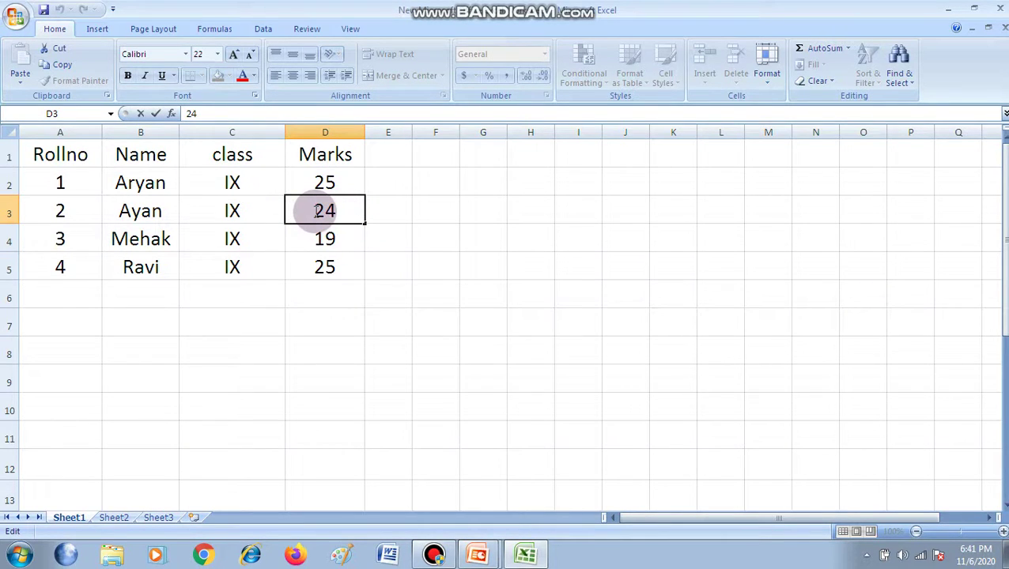
key(Delete)
key(Delete)
text(4)
key(BackSpace)
text(10)
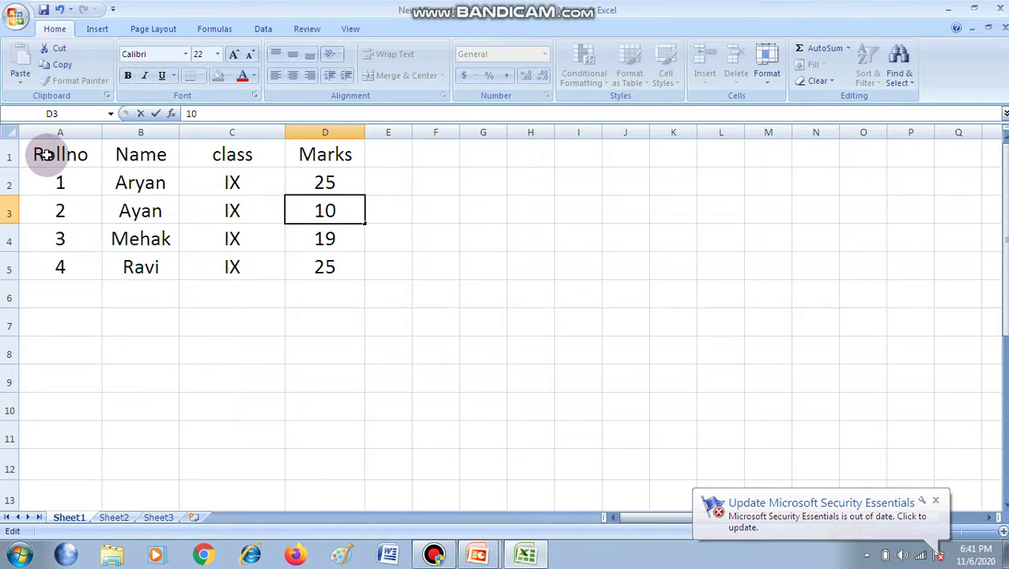
click(46, 155)
- Select the whole student table in A1:D5 and copy it
drag(175, 162, 326, 269)
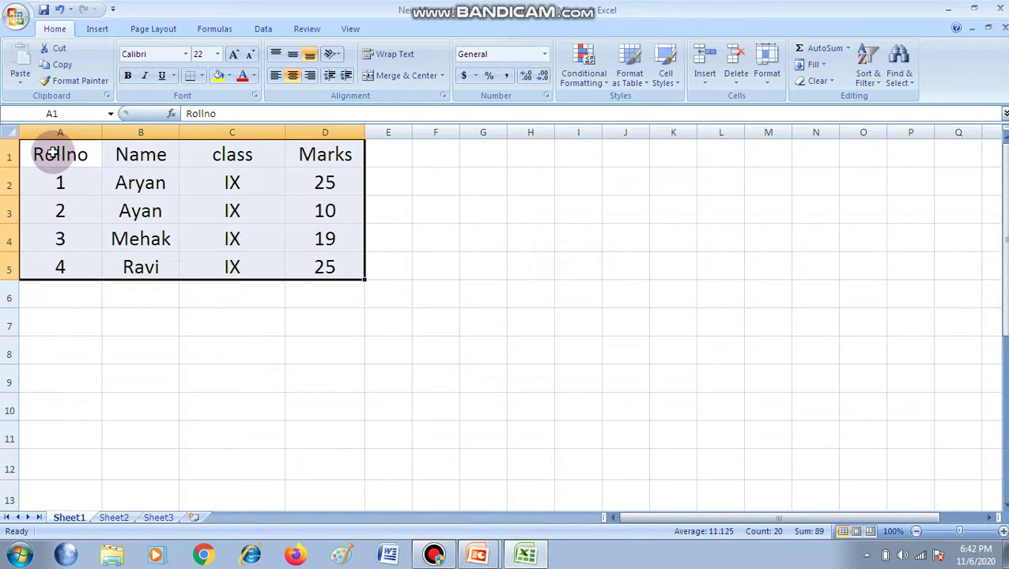
click(51, 152)
click(327, 266)
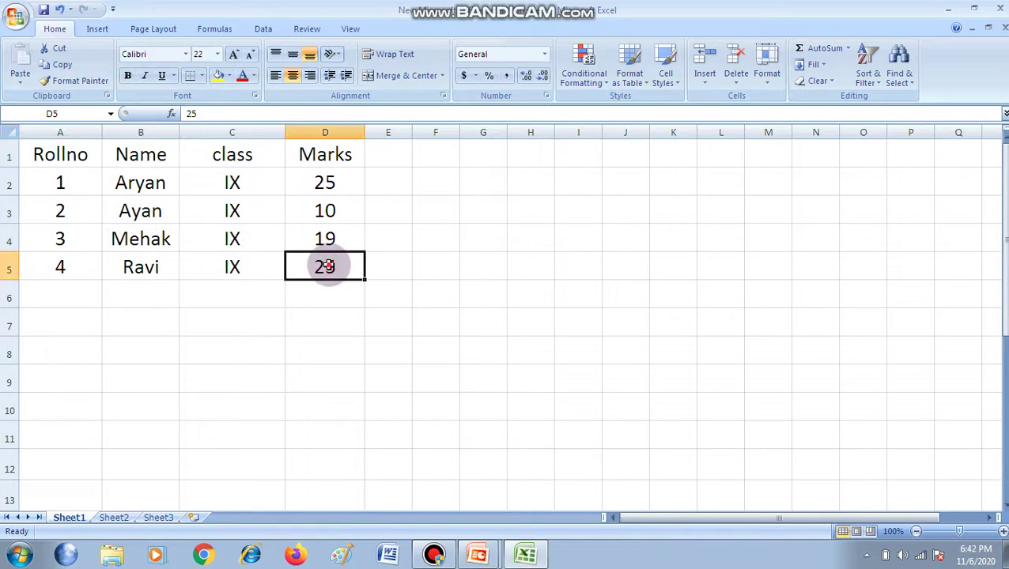
drag(67, 154, 325, 267)
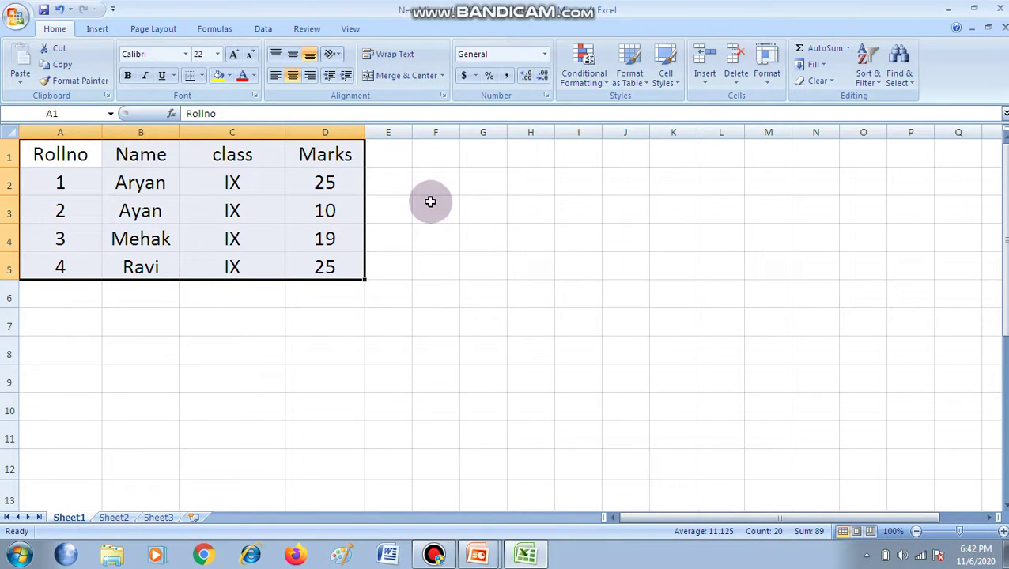
key(ctrl+c)
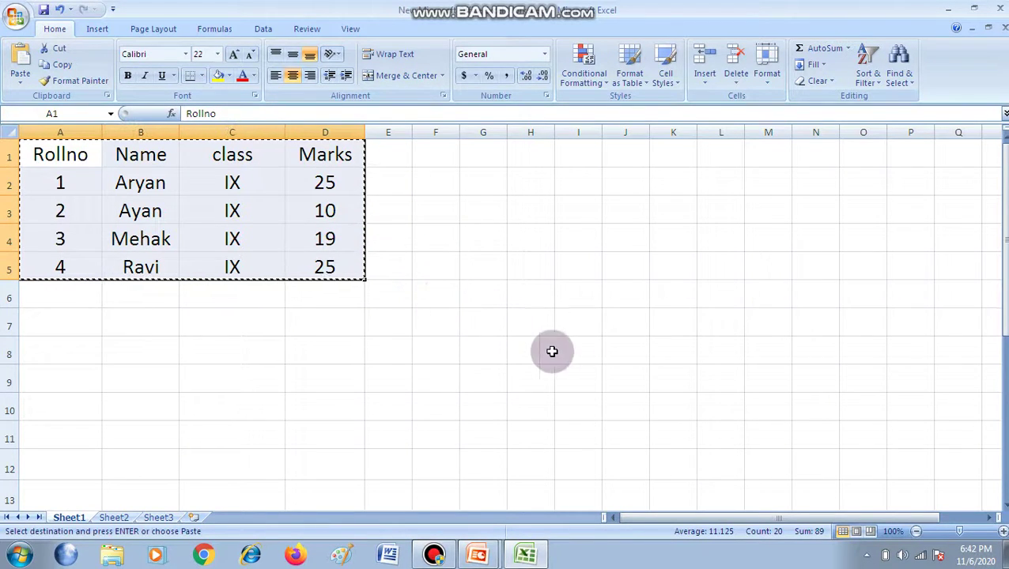
- Paste the copied table starting at cell A8, then delete the pasted contents
click(64, 350)
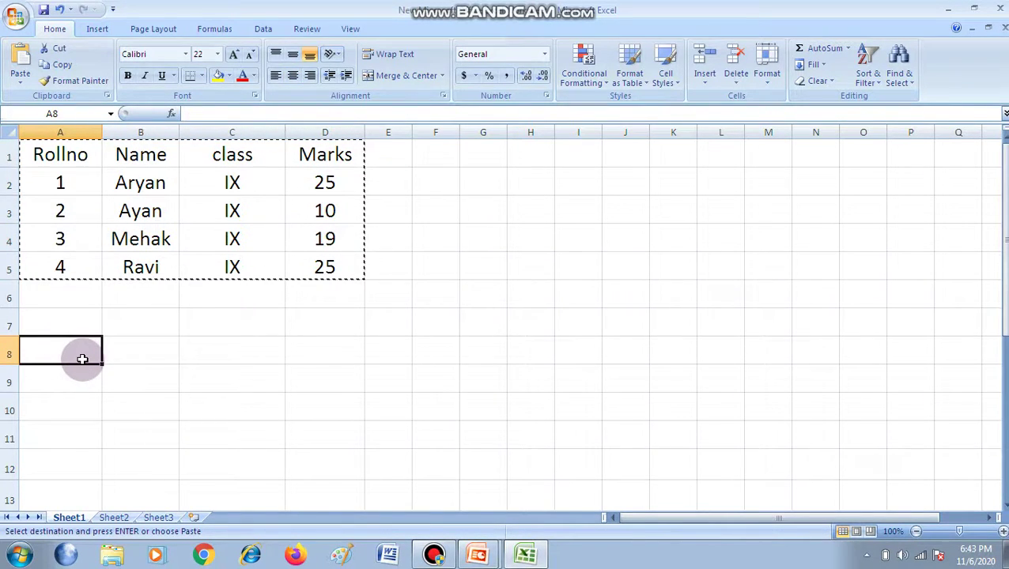
click(20, 77)
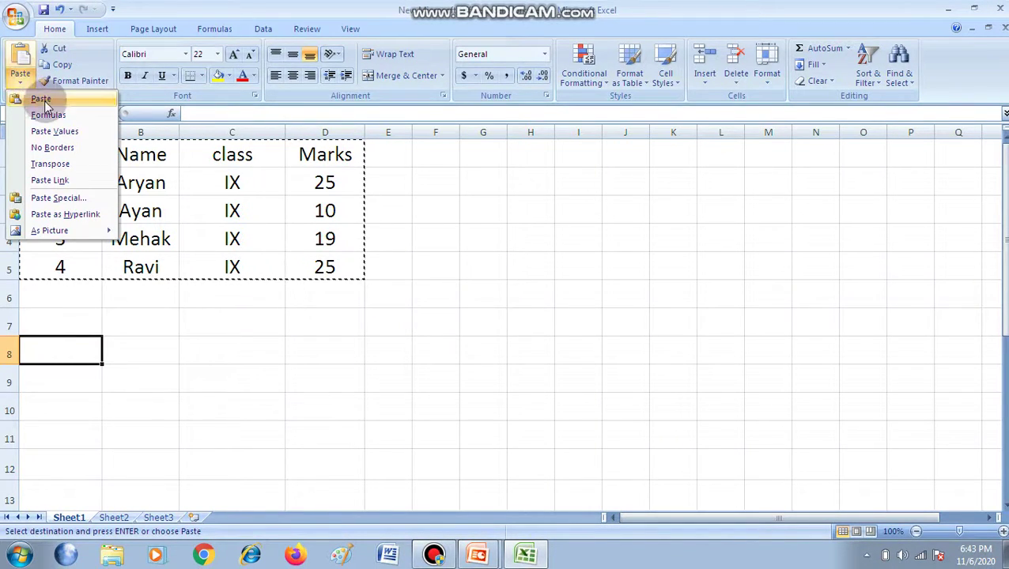
click(45, 101)
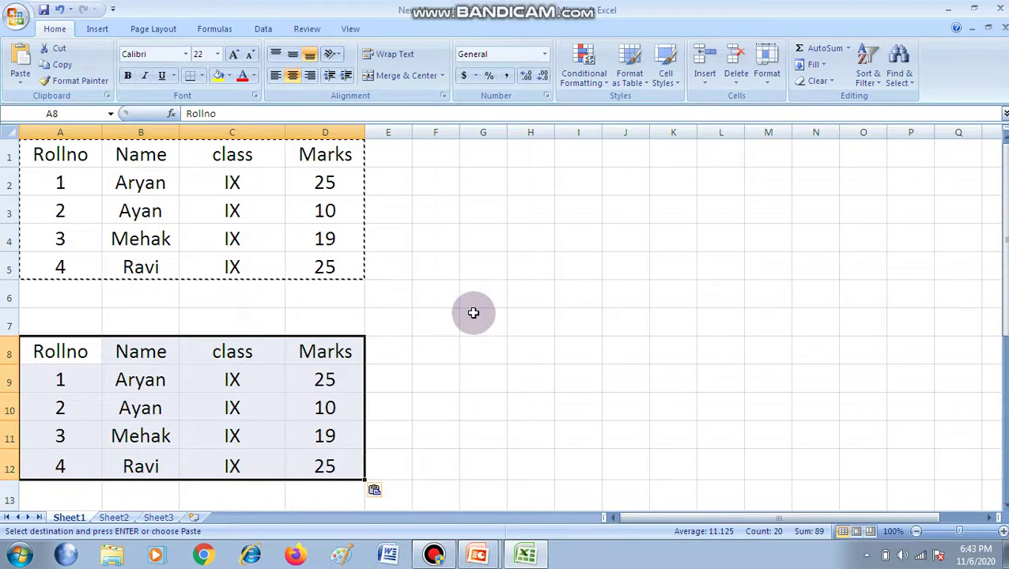
key(Delete)
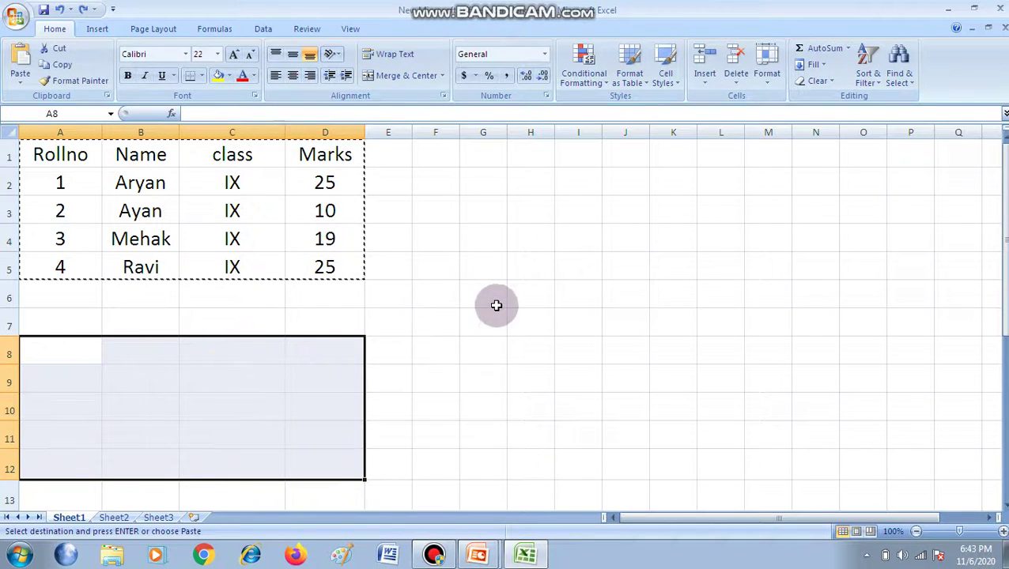
click(495, 305)
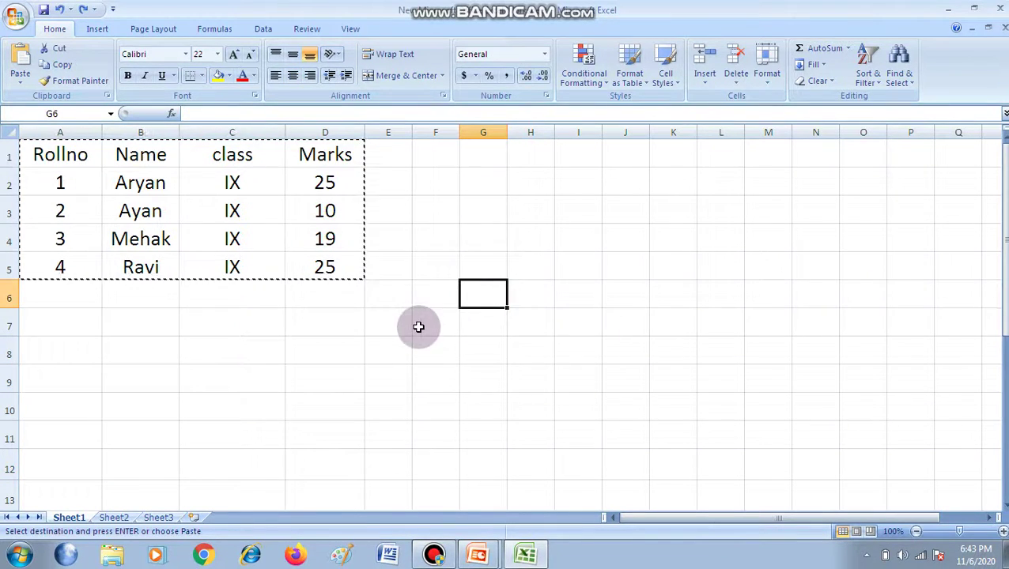
- Cut the whole student table in A1:D5 and paste it starting at cell A8
click(50, 157)
drag(49, 157, 330, 263)
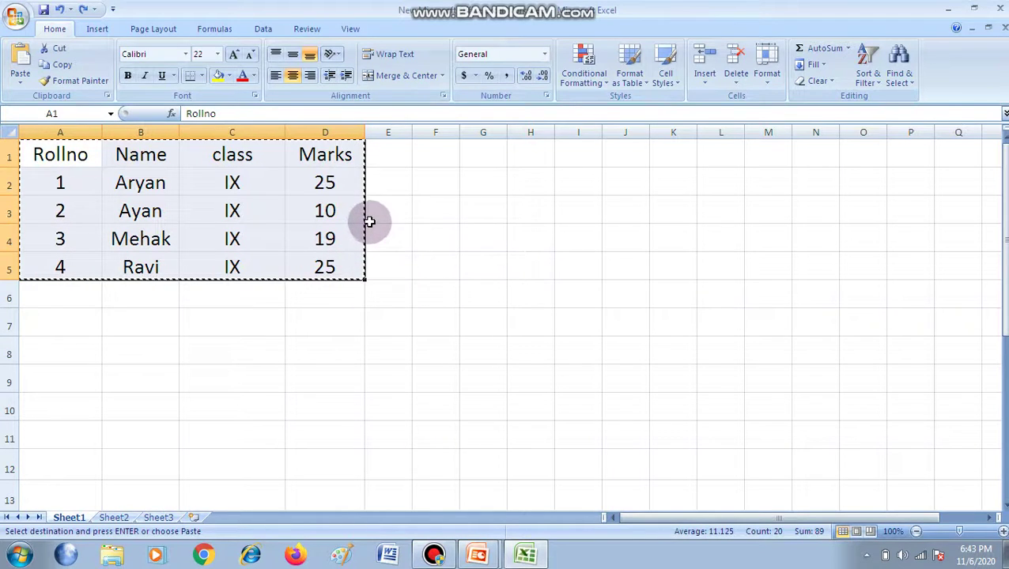
click(61, 51)
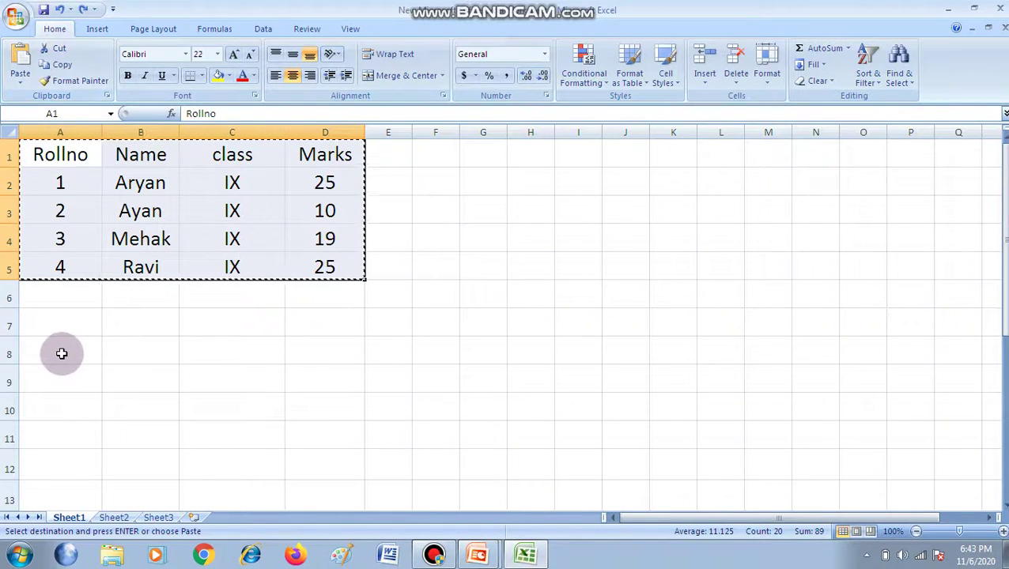
click(62, 353)
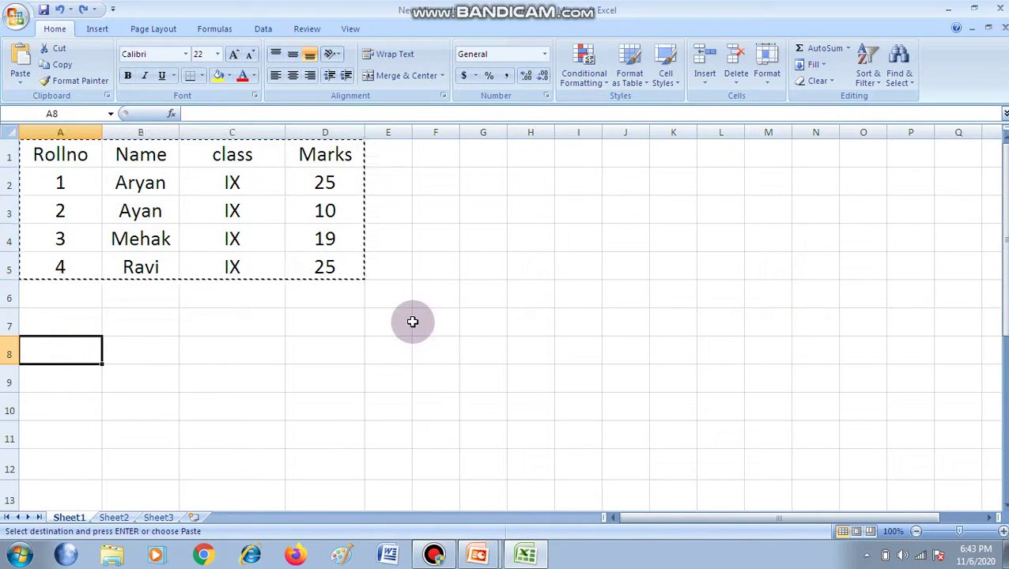
key(Return)
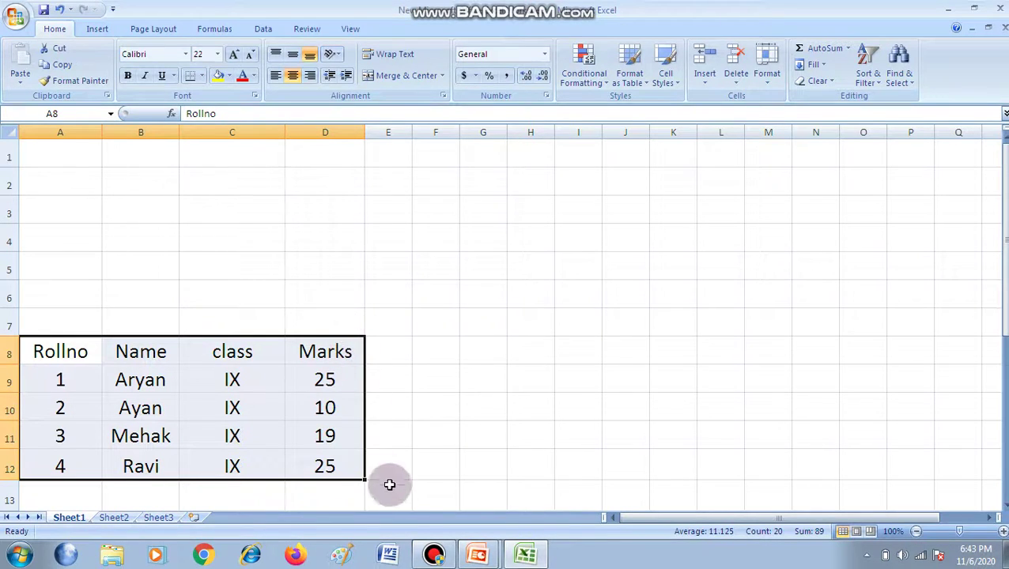
click(440, 555)
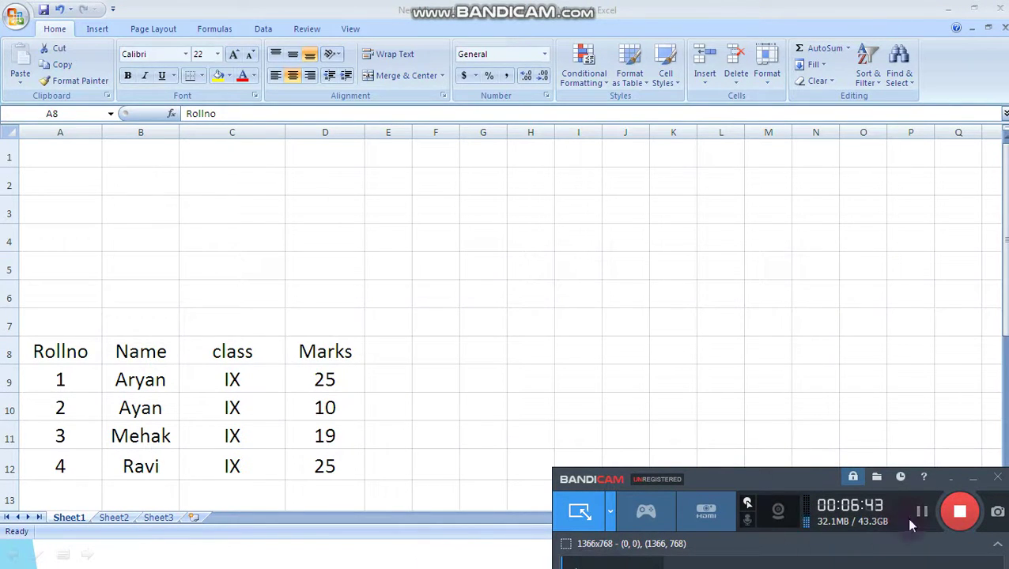
click(952, 516)
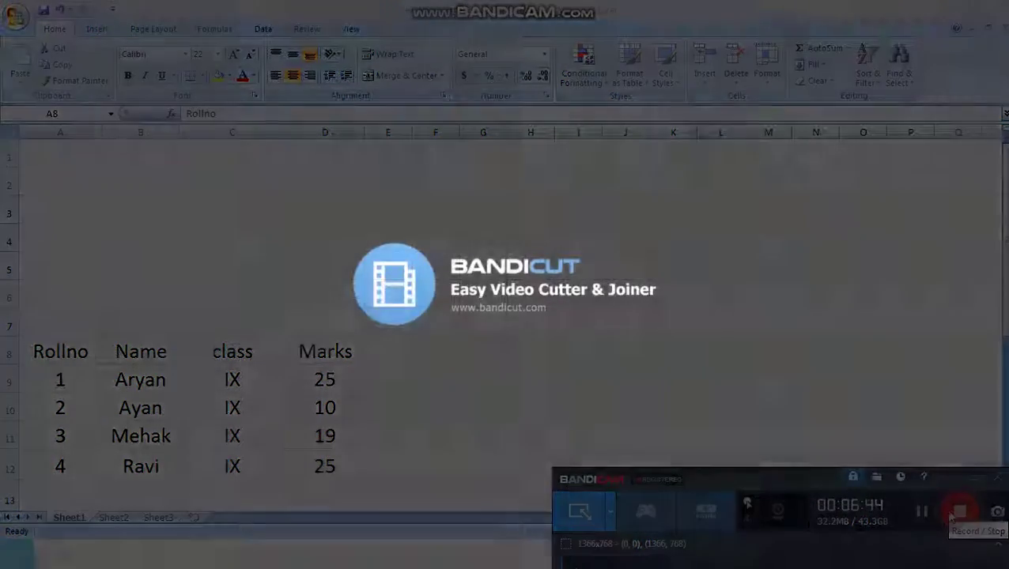